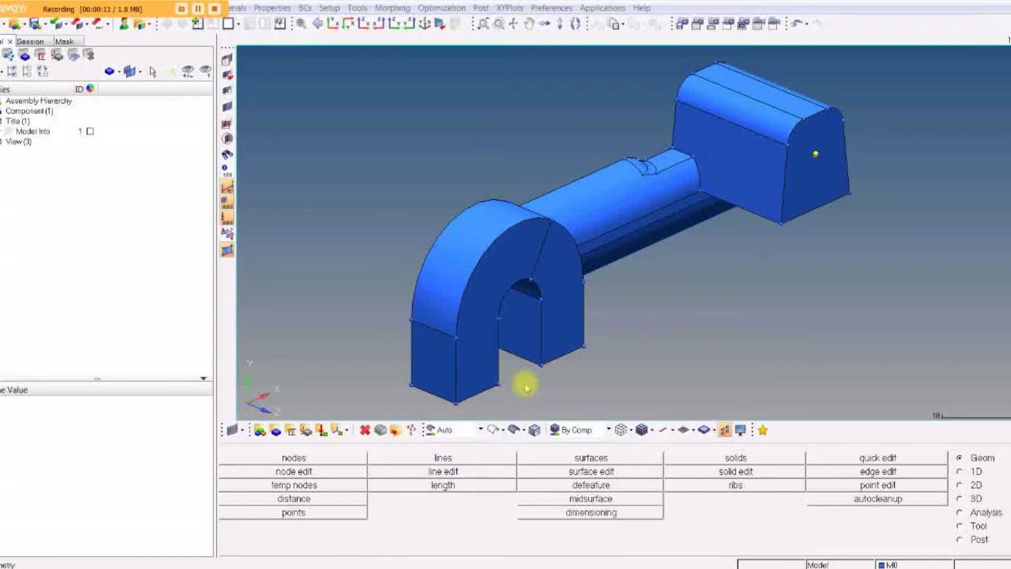
- Create a solid from the part's bounding surfaces with automatic selection of solid surfaces
left_click(365, 430)
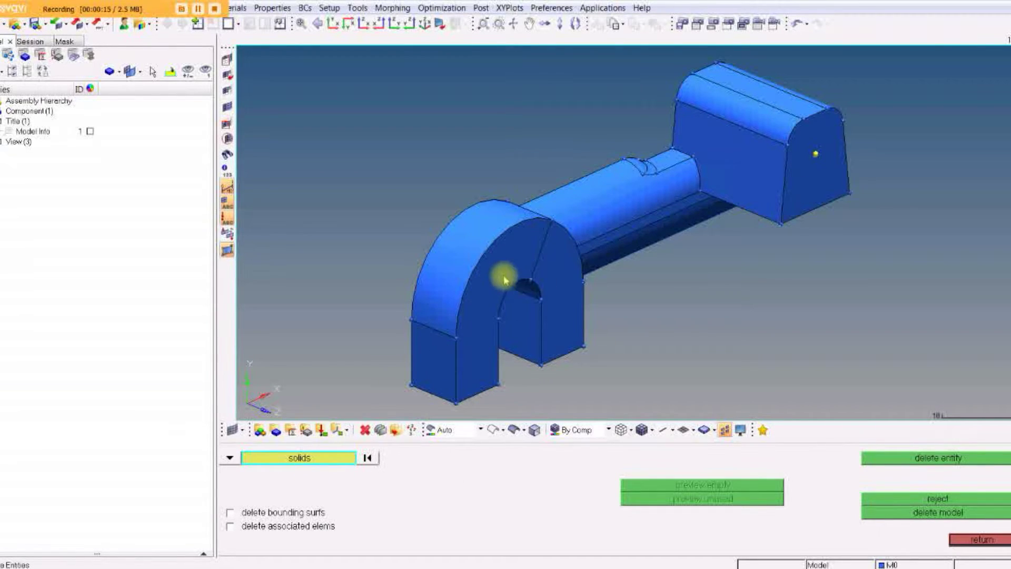
left_click(957, 542)
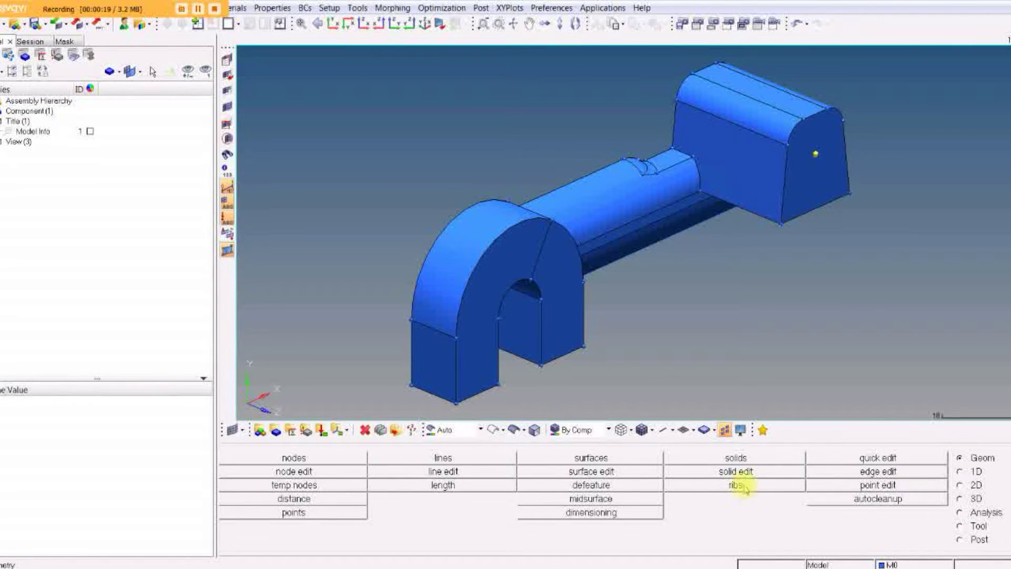
left_click(736, 458)
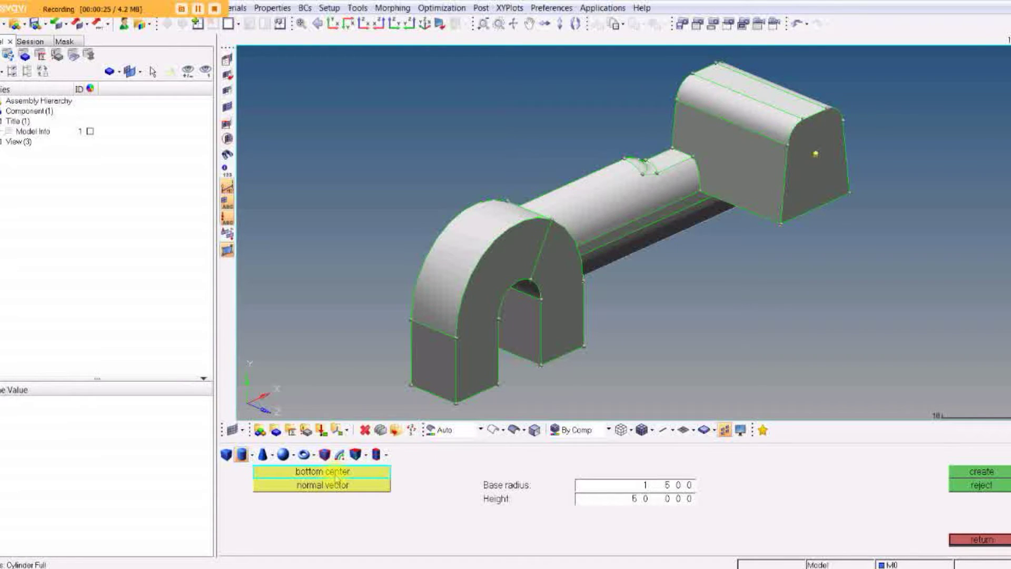
left_click(325, 454)
left_click(465, 283)
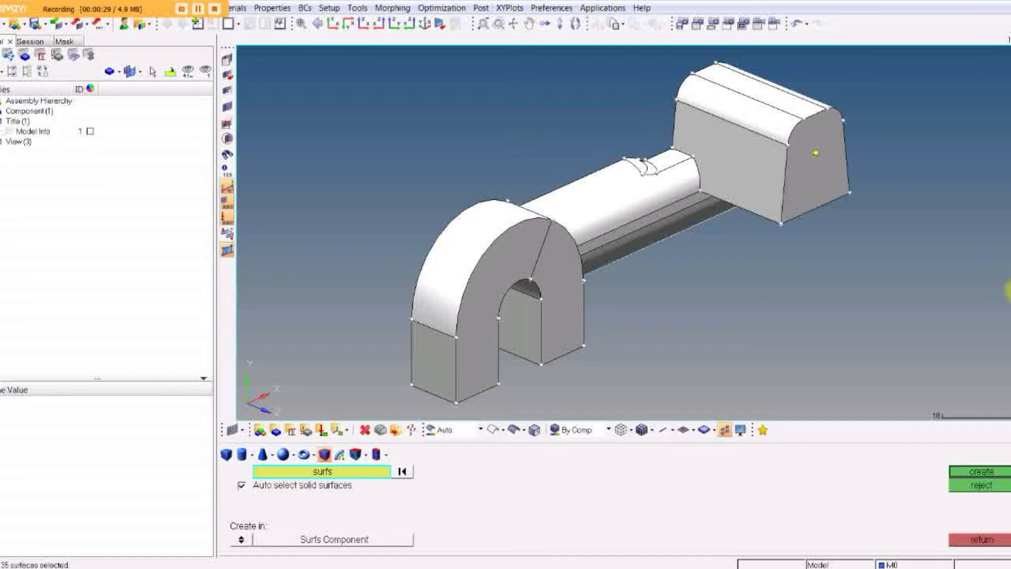
left_click(976, 472)
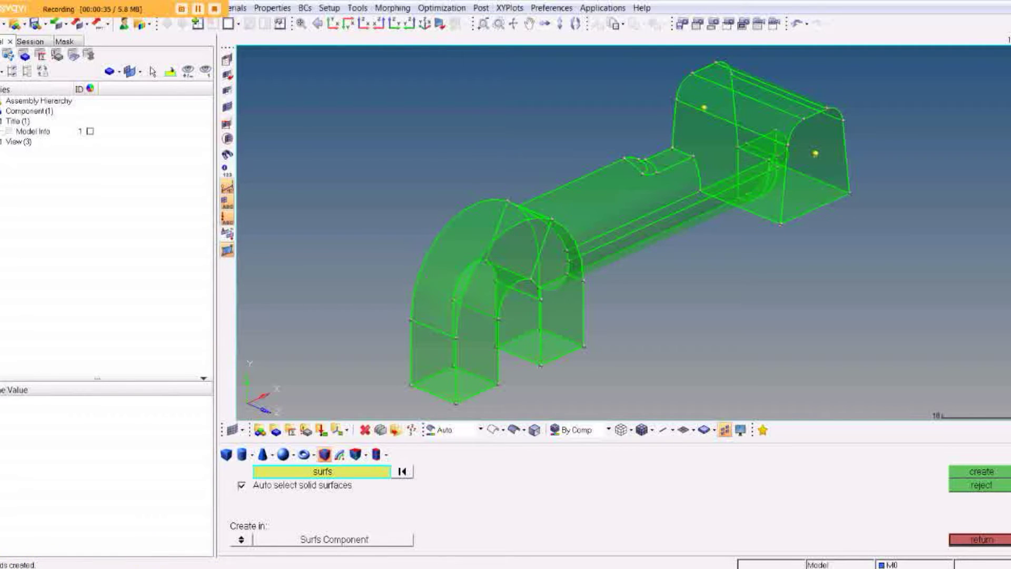
left_click(981, 540)
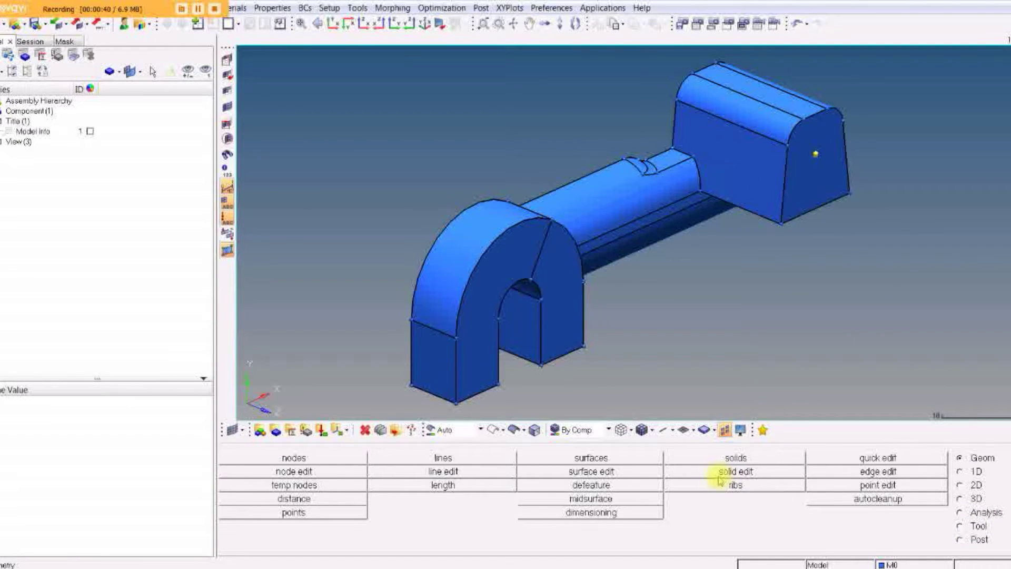
- Define a full cylinder with its bottom center at the node on the block's front face and its normal toward the rear-face node
left_click(730, 460)
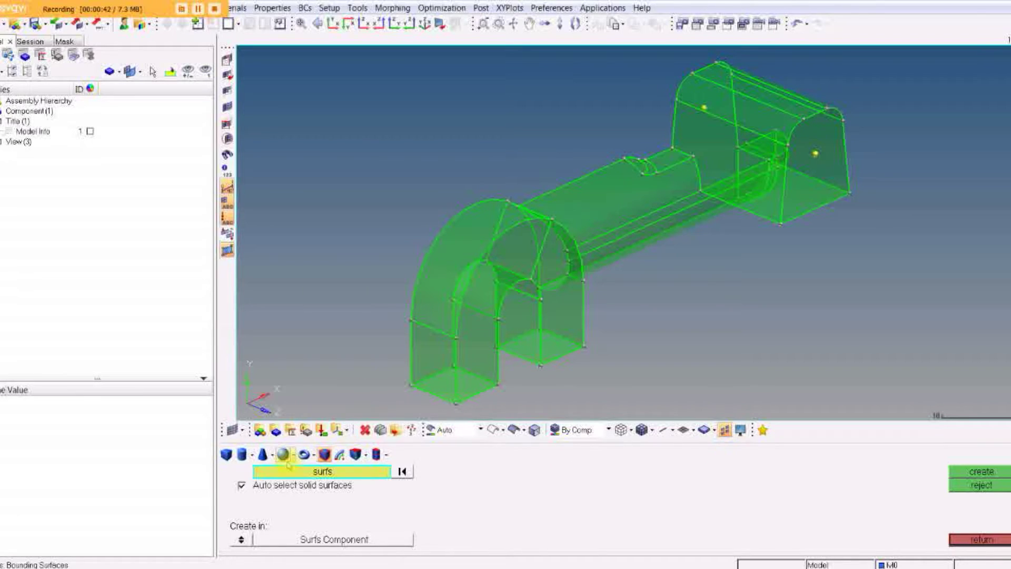
left_click(240, 454)
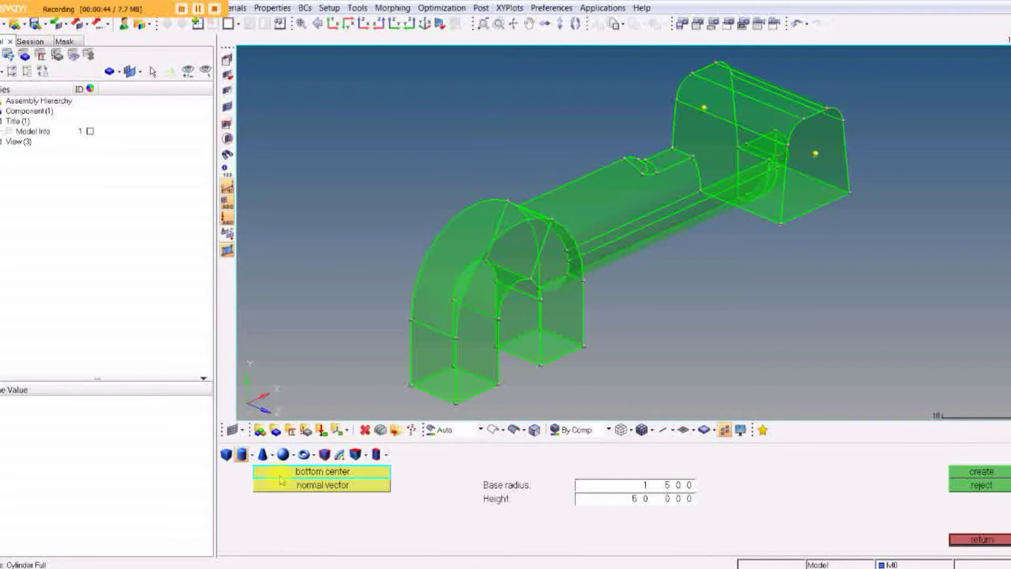
left_click(815, 152)
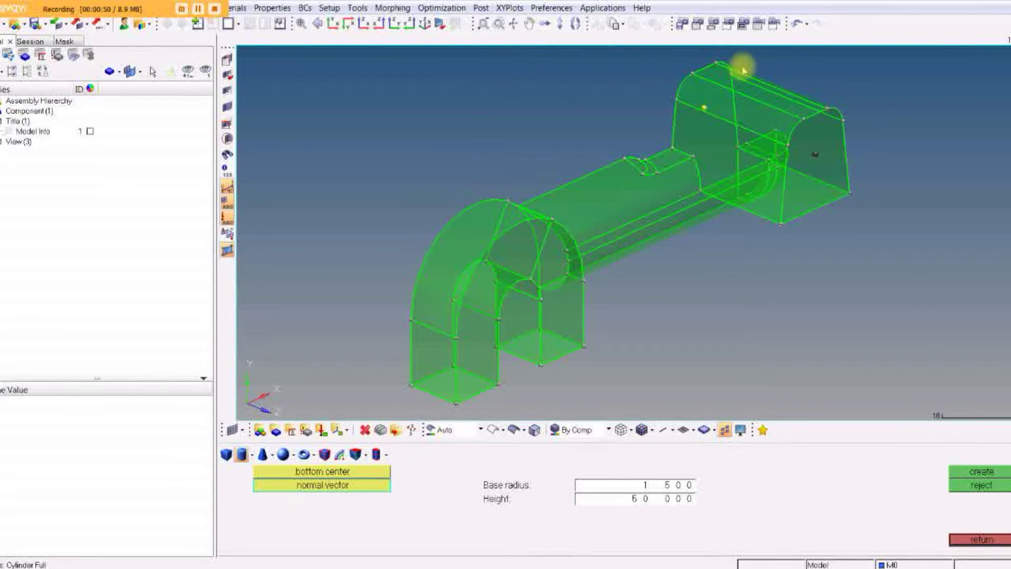
left_click_drag(738, 129, 709, 99, "ctrl")
left_click(709, 99)
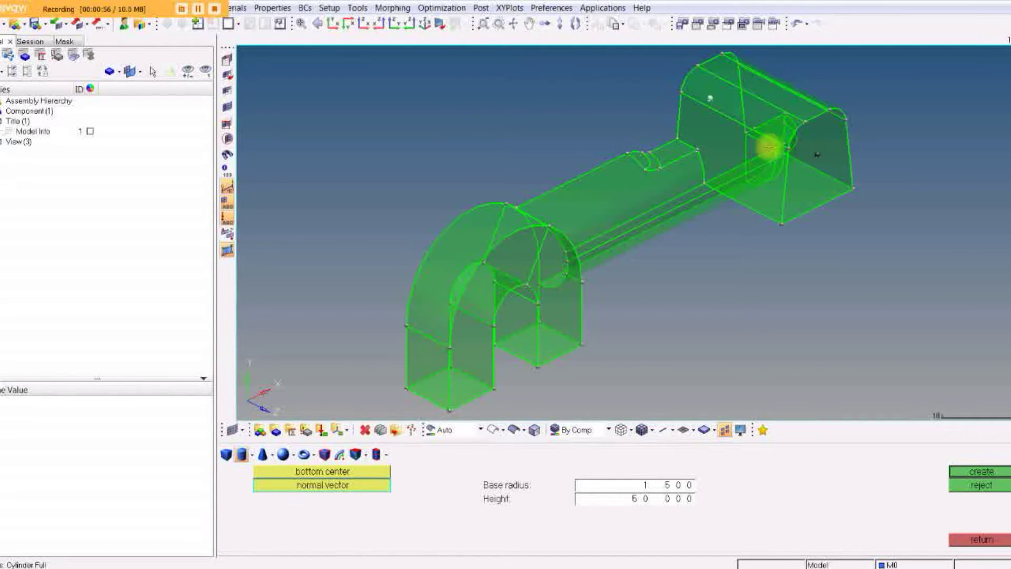
- Set the cylinder's height to 50 and create it through the block
double_click(639, 500)
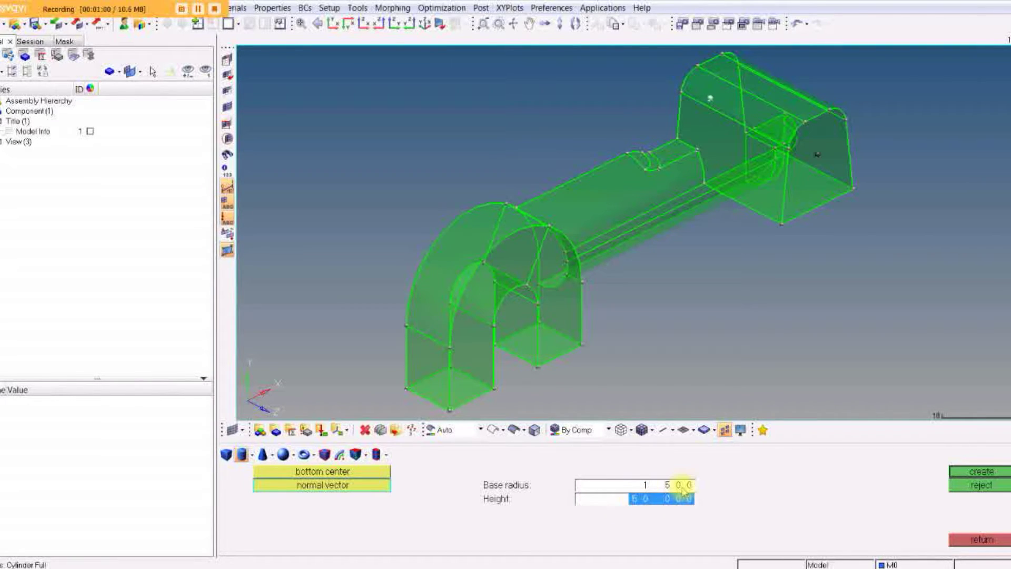
type("25")
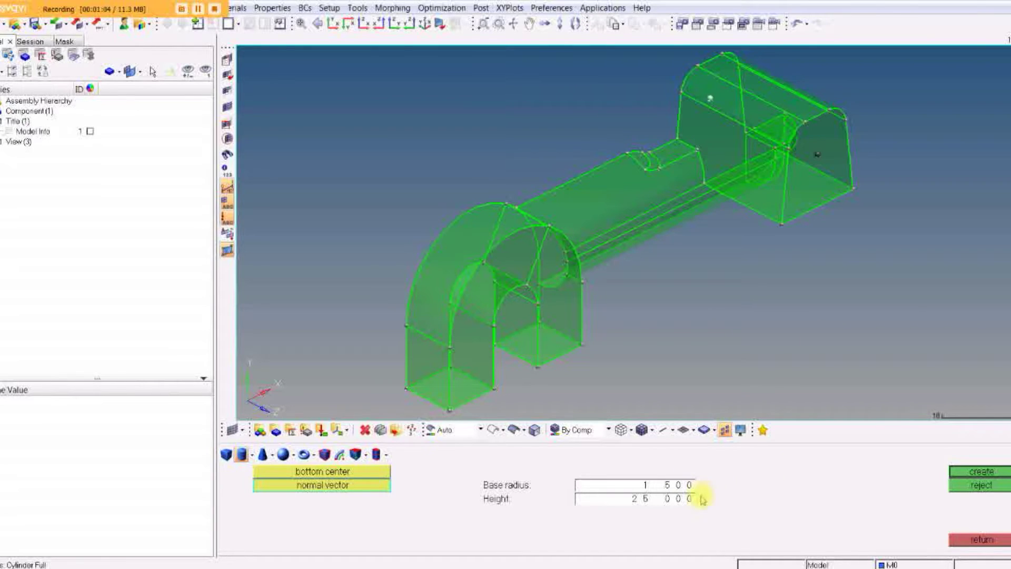
left_click(677, 498)
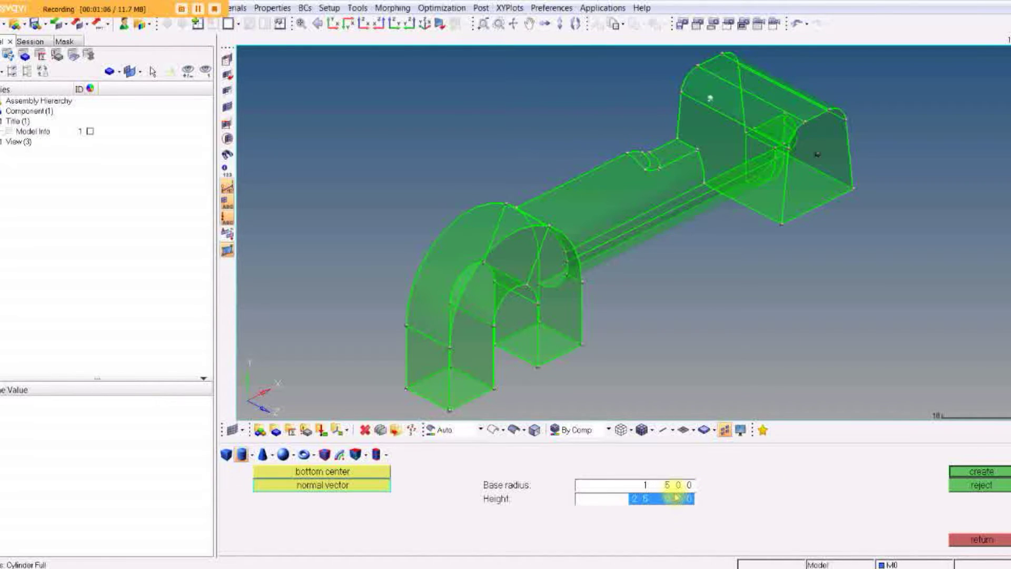
type("0")
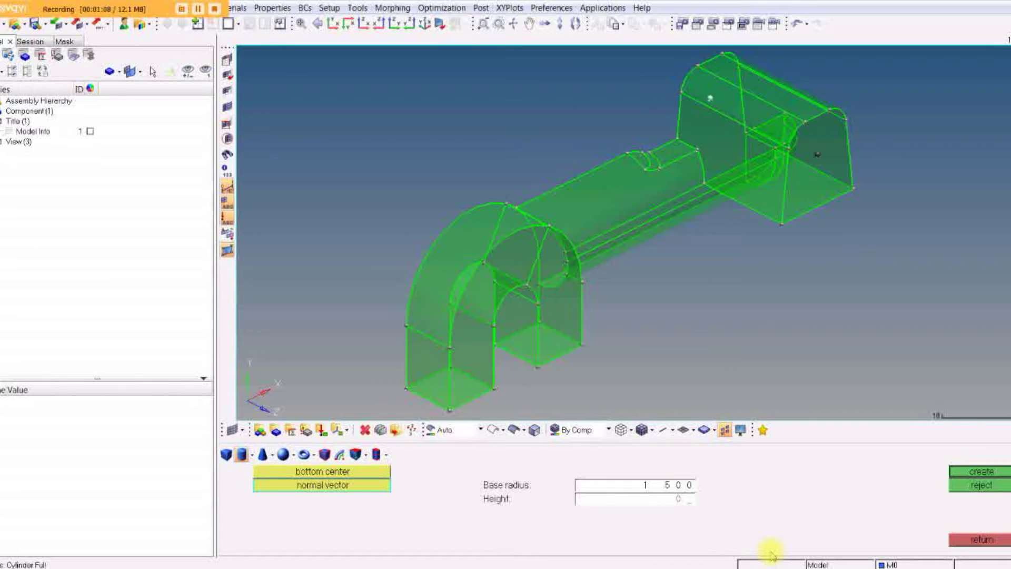
type("50")
key("Return")
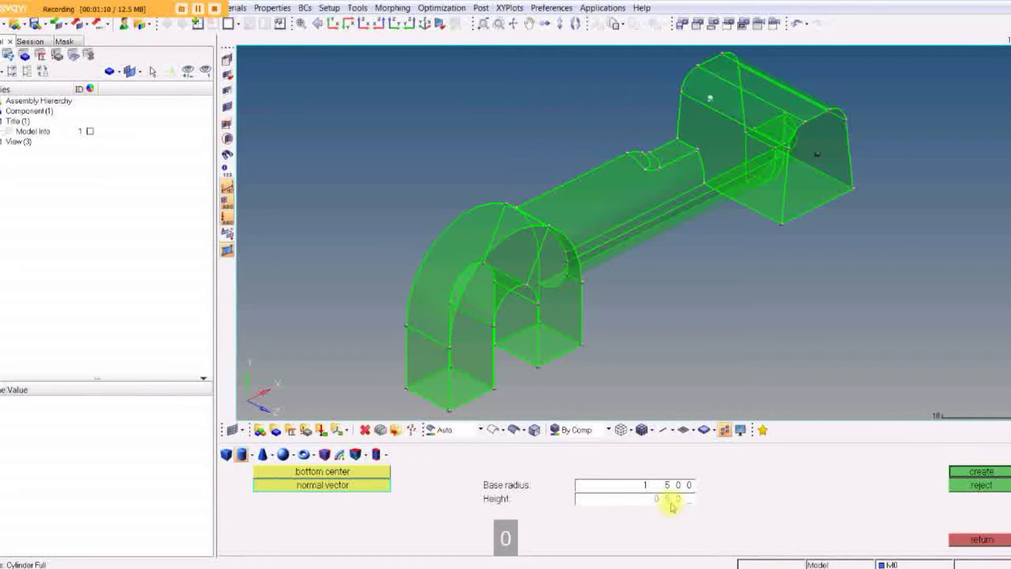
left_click(990, 476)
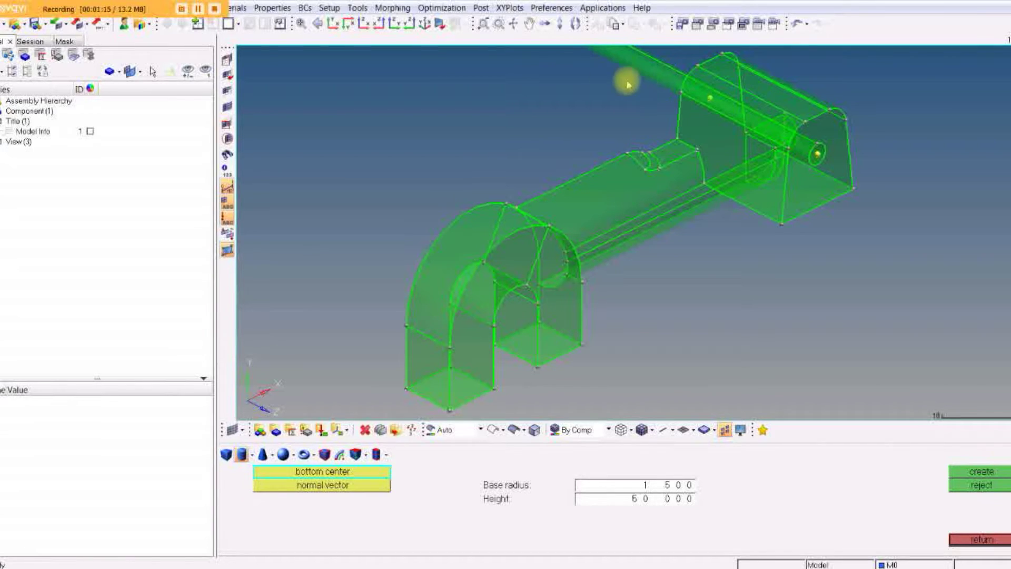
left_click(980, 541)
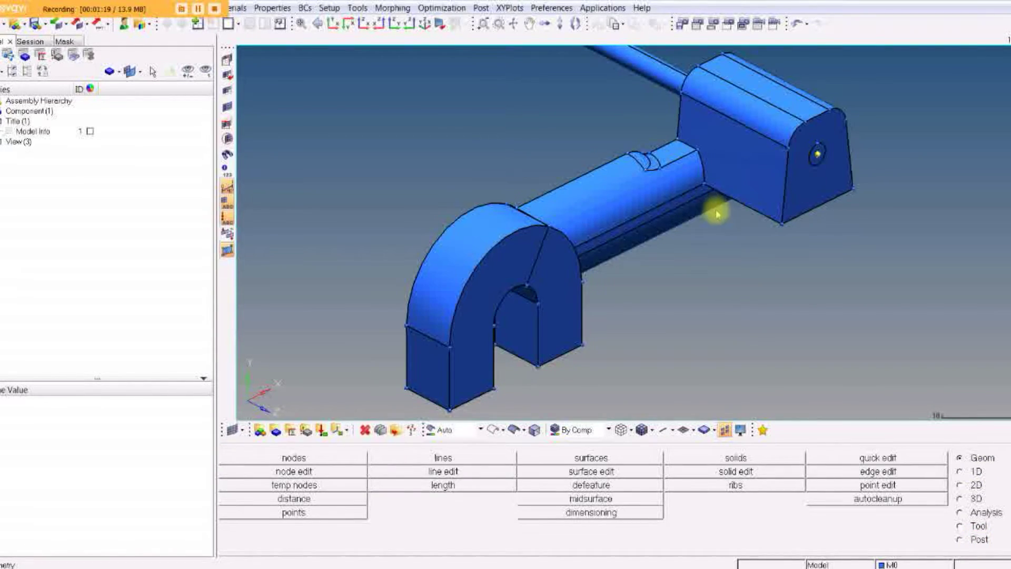
- Subtract the cylinder from the main solid with a simple A-B (remove B from A) boolean operation
left_click_drag(717, 211, 682, 289, "ctrl")
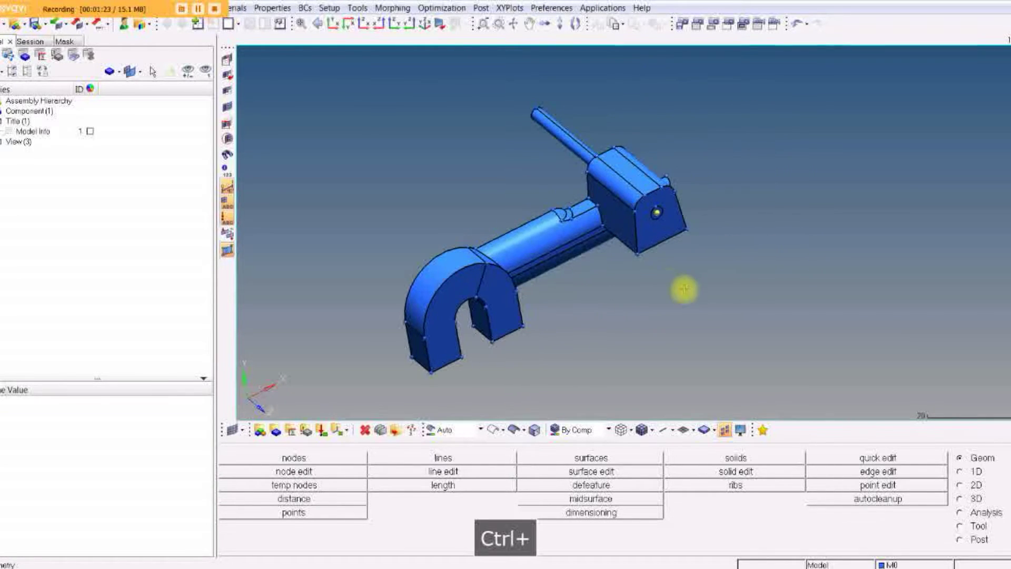
left_click_drag(629, 190, 607, 157, "ctrl")
left_click_drag(497, 278, 513, 300, "ctrl")
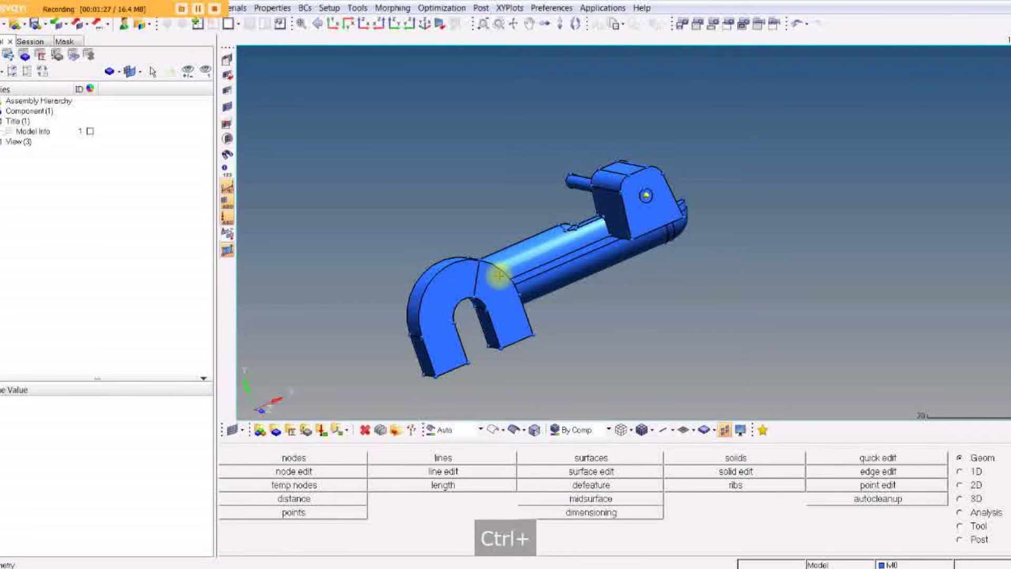
left_click(736, 472)
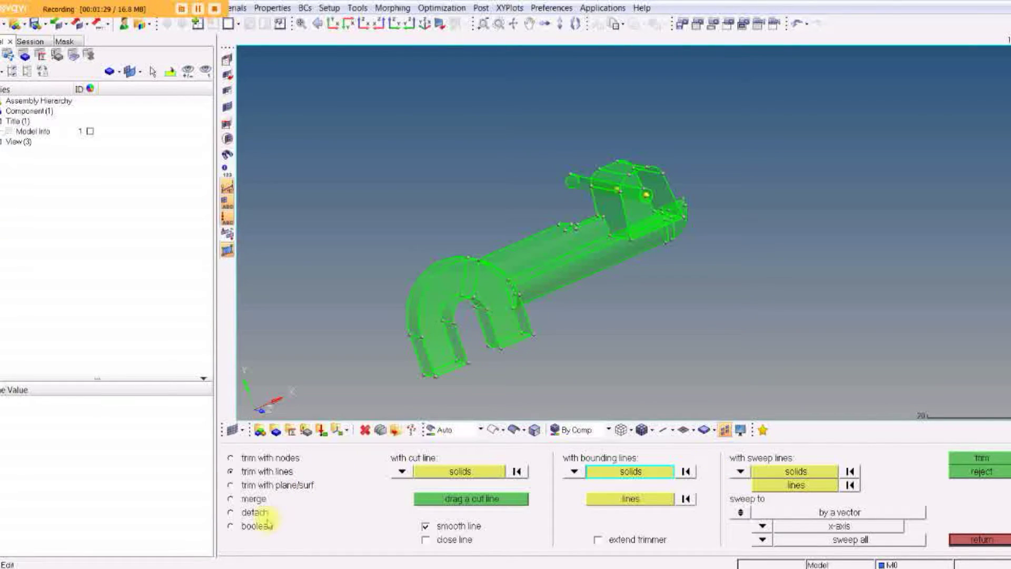
left_click(231, 527)
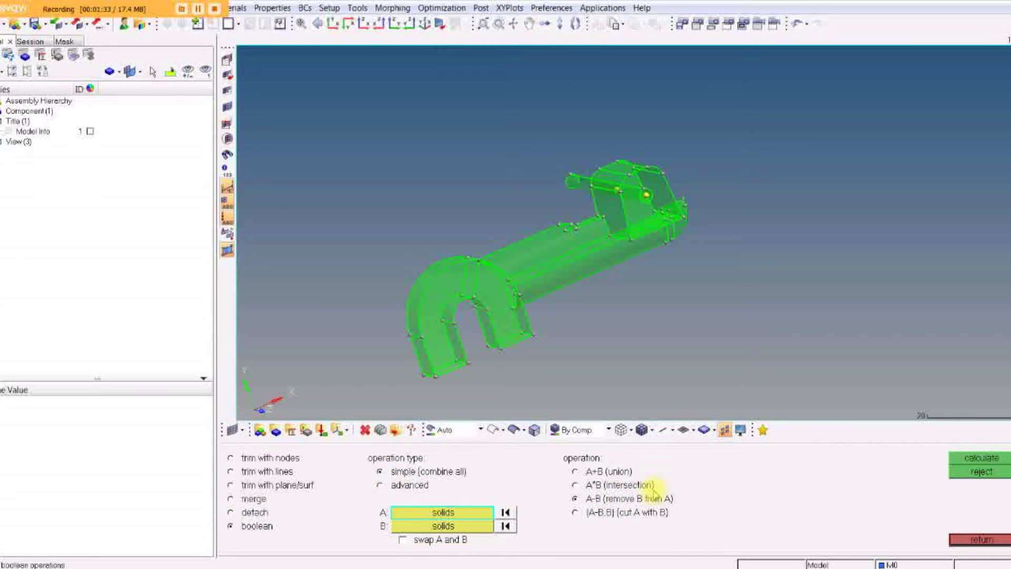
left_click(535, 254)
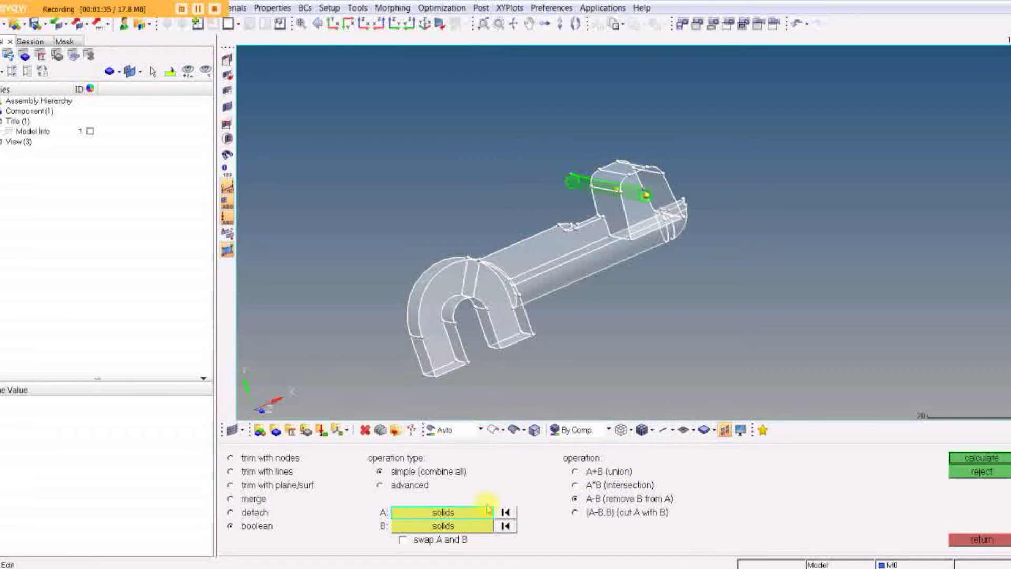
left_click(456, 527)
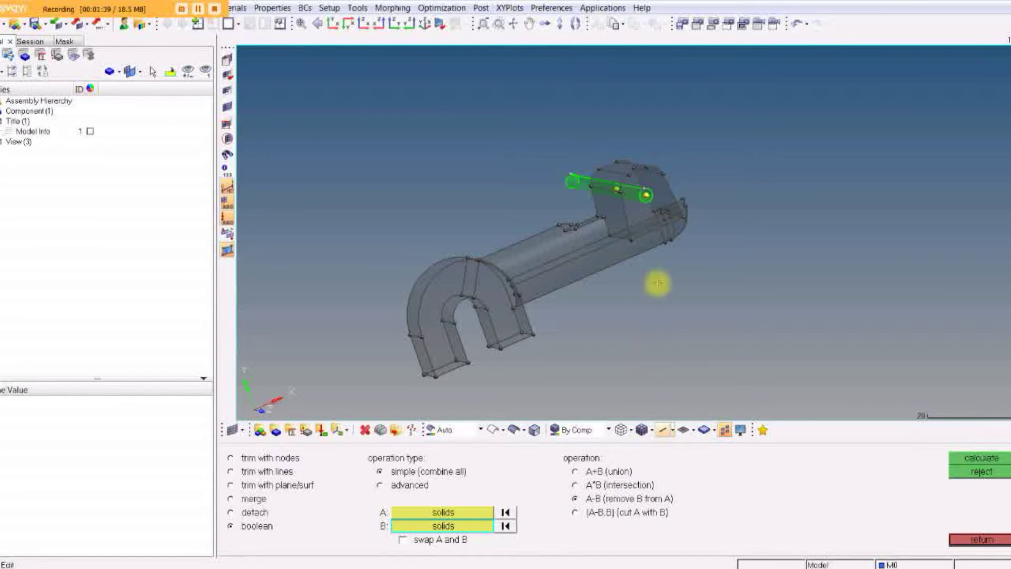
left_click(578, 180)
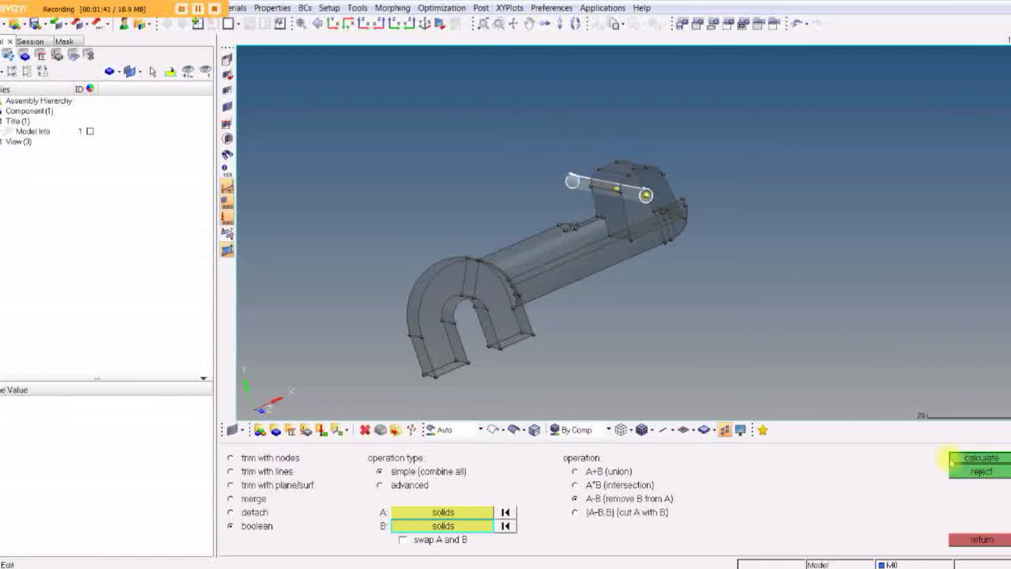
left_click(968, 460)
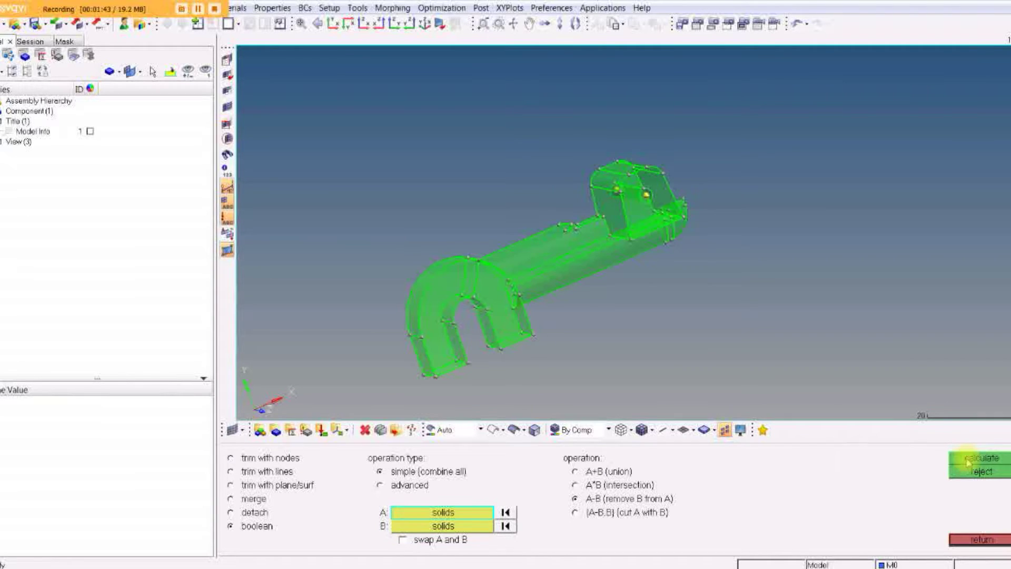
left_click(969, 539)
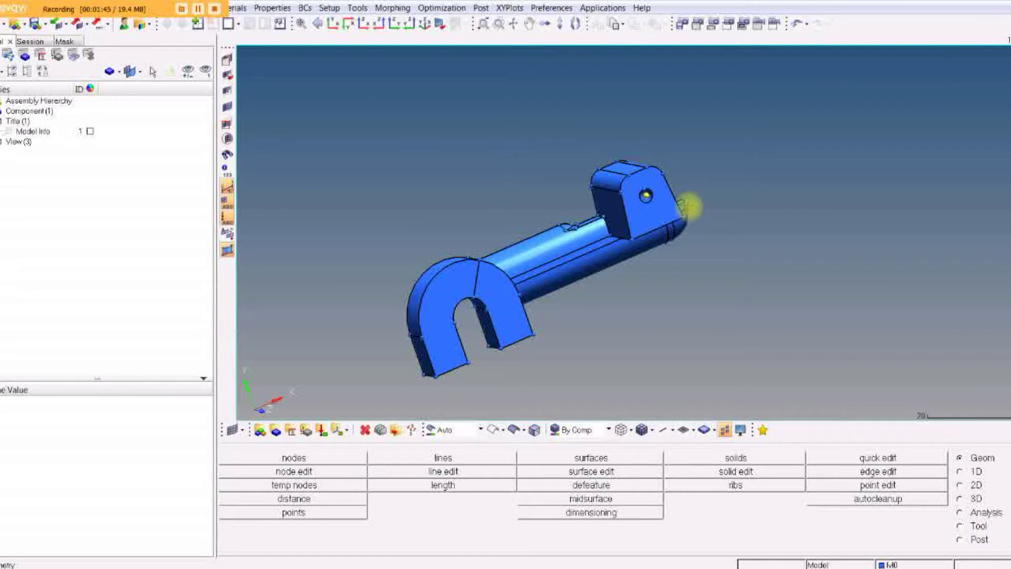
- Inspect the hole in the block and restore the saved view View3
left_click_drag(691, 219, 644, 213, "ctrl")
left_click_drag(605, 259, 316, 189, "ctrl")
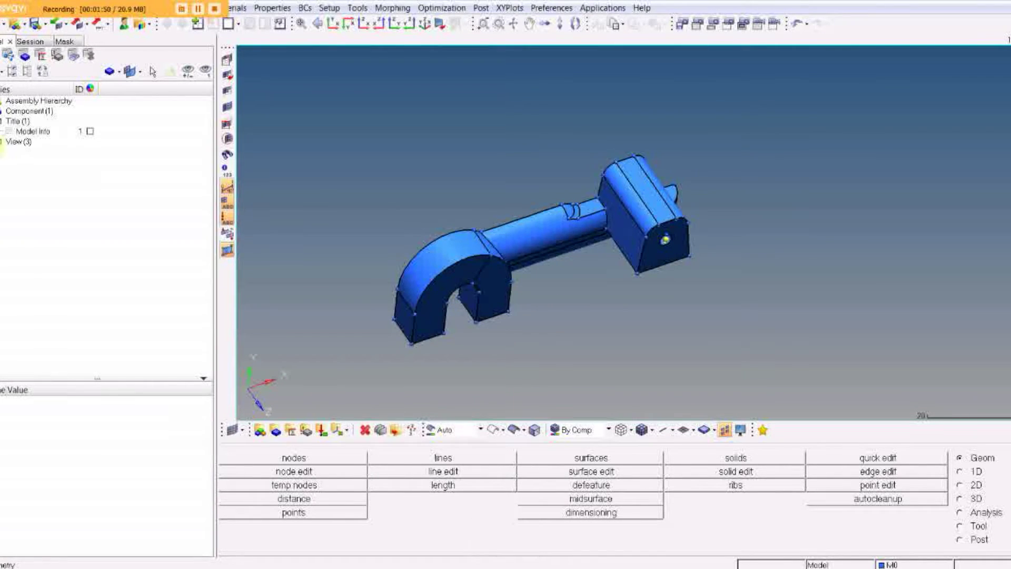
left_click(2, 142)
right_click(25, 173)
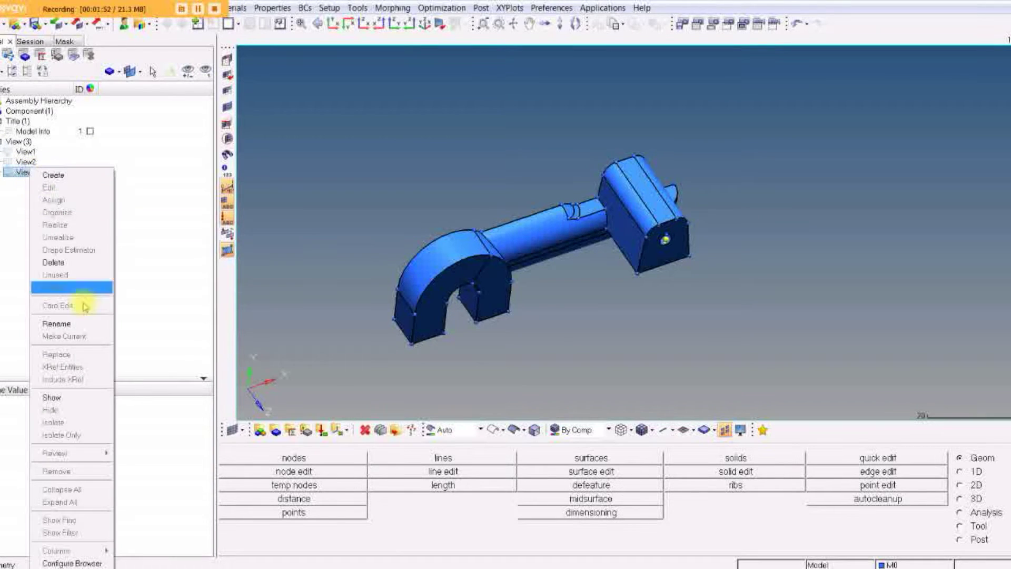
left_click(70, 399)
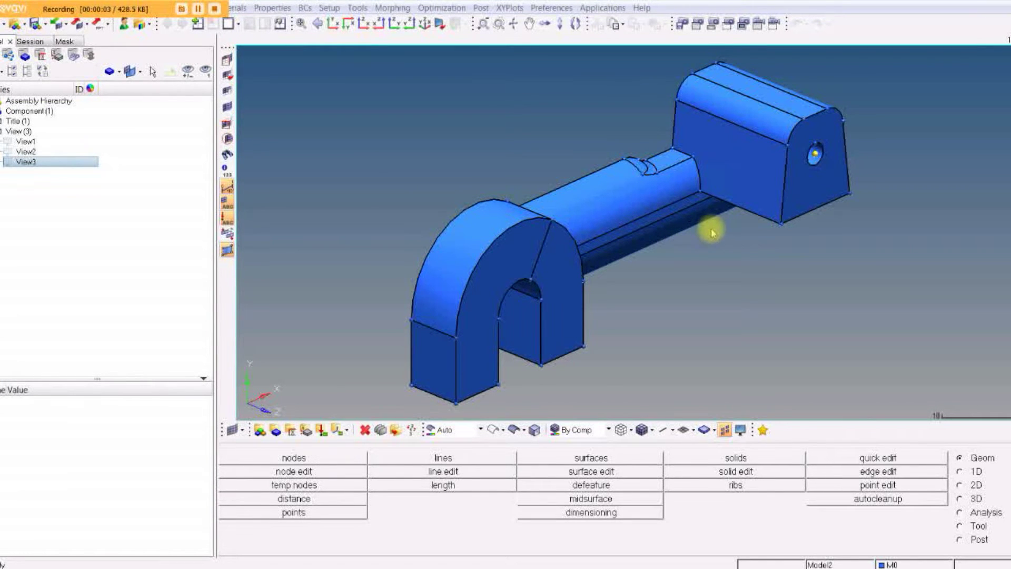
- Split the solid where the rounded end meets the block, using trim with bounding lines on the closed loop of edges at that section
left_click_drag(713, 232, 524, 223, "ctrl")
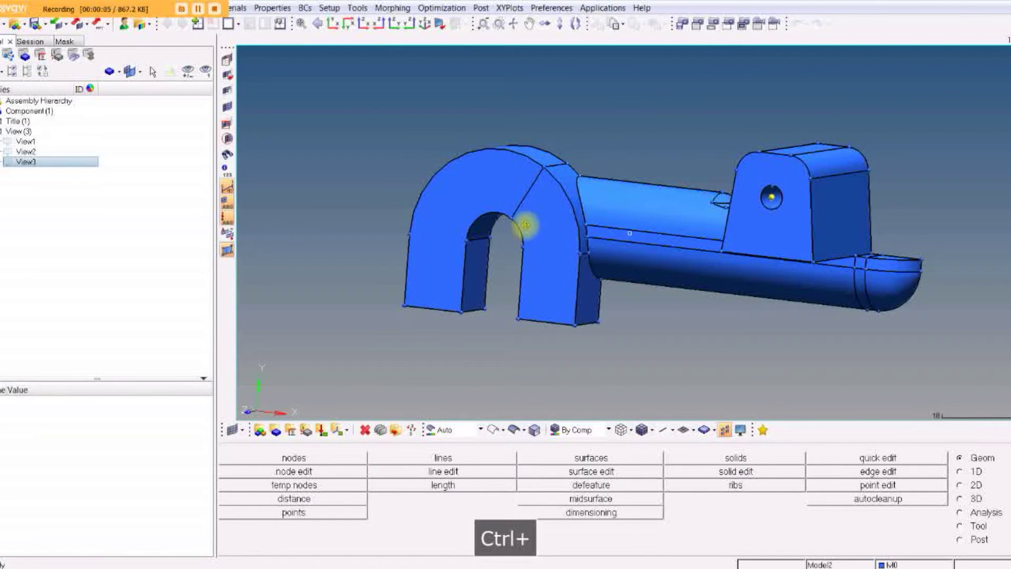
left_click_drag(720, 207, 600, 163, "ctrl")
scroll(544, 183, "up", 2)
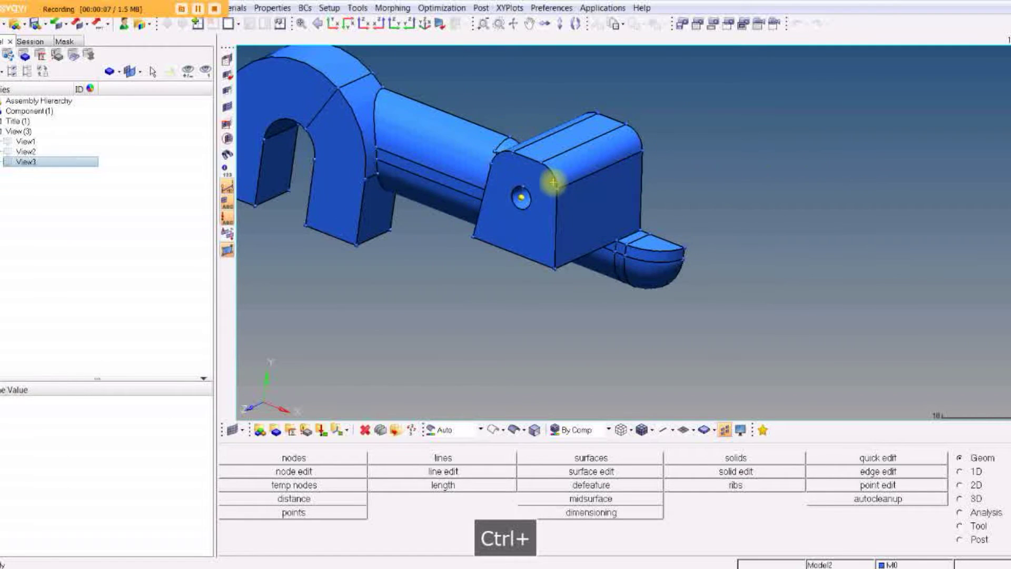
middle_click_drag(571, 199, 718, 305, "ctrl")
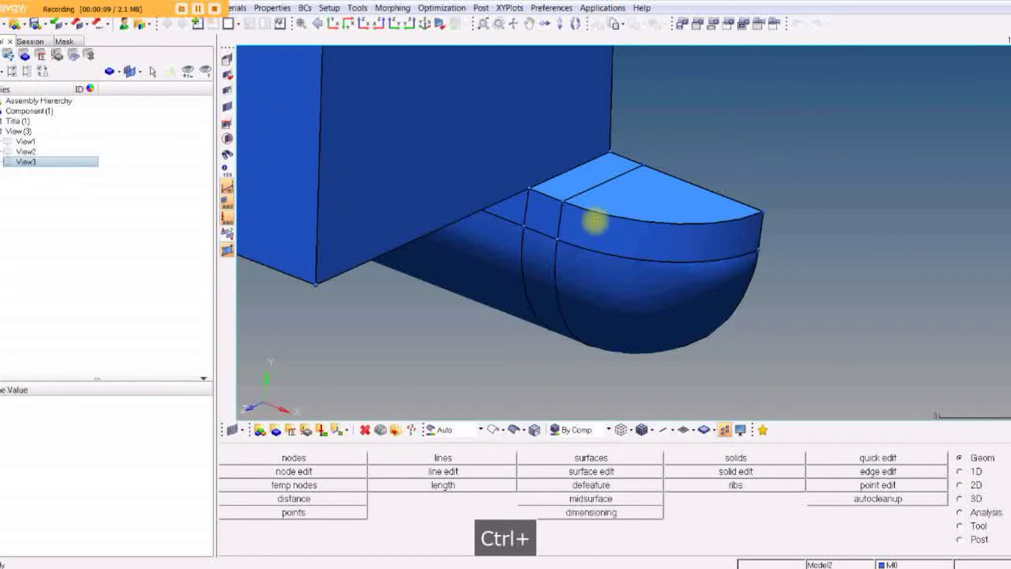
left_click(722, 473)
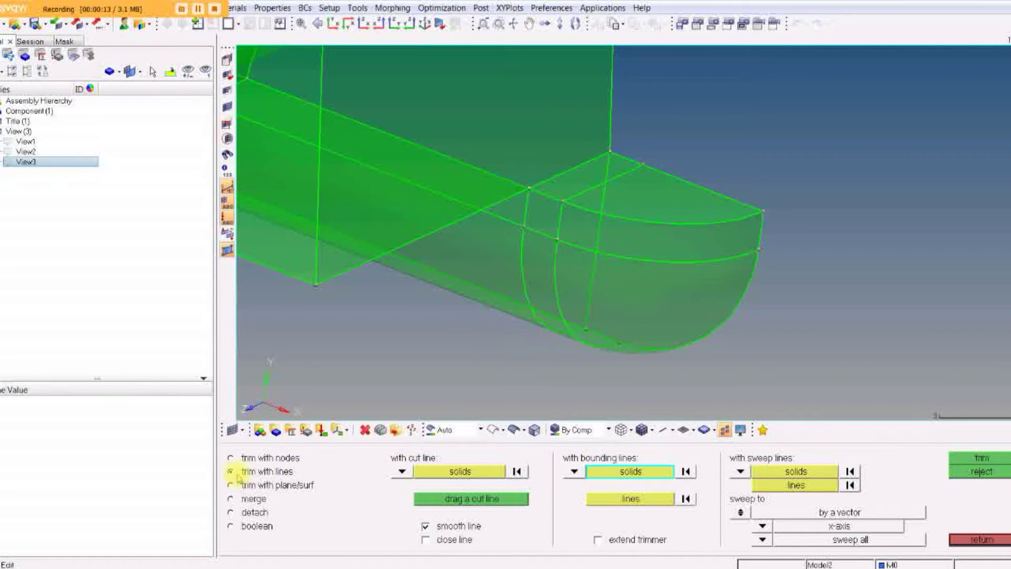
left_click(615, 477)
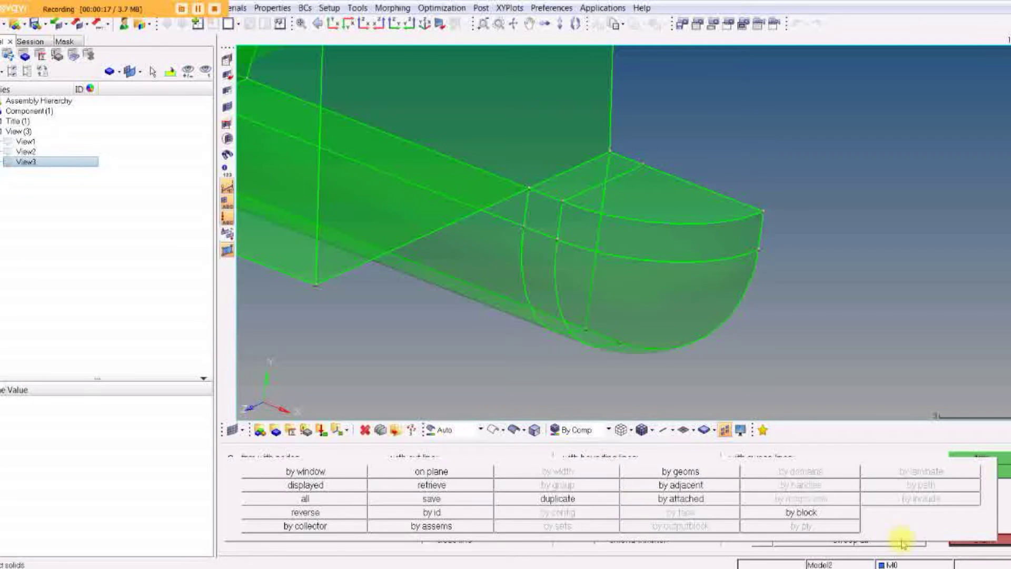
left_click(517, 113)
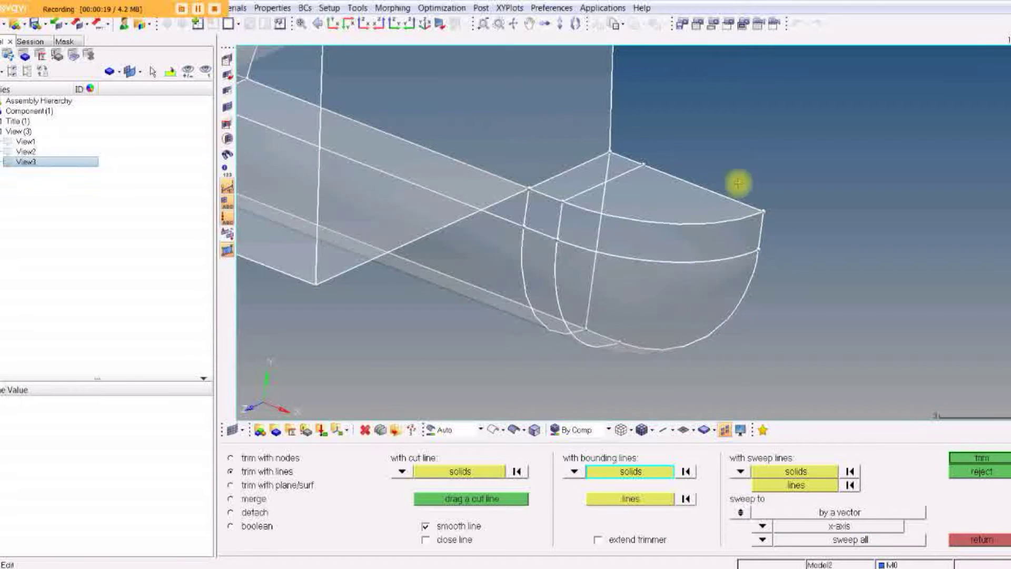
left_click(630, 500)
left_click(576, 176)
left_click(525, 210)
left_click(523, 251)
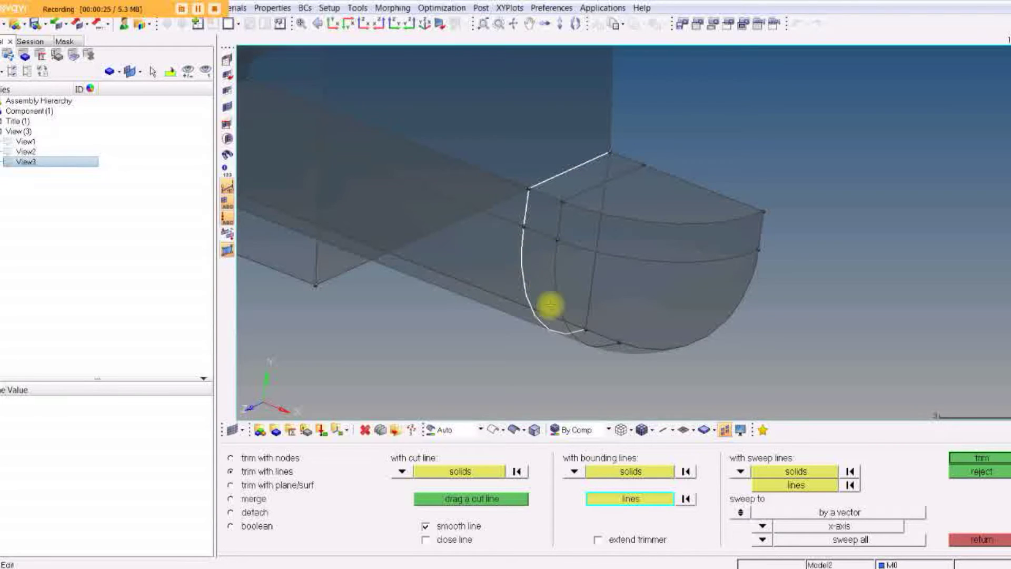
left_click(590, 297)
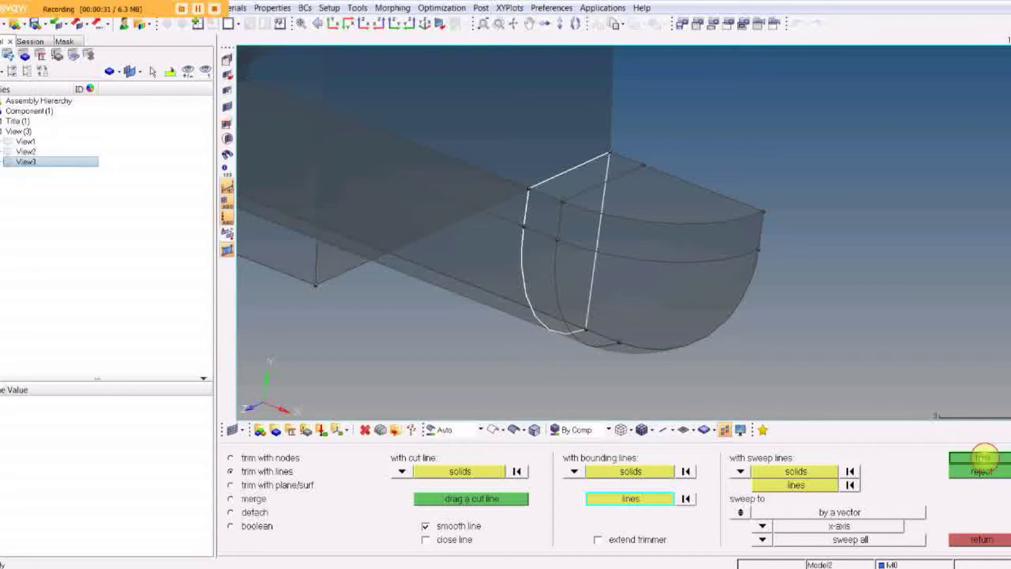
left_click(984, 457)
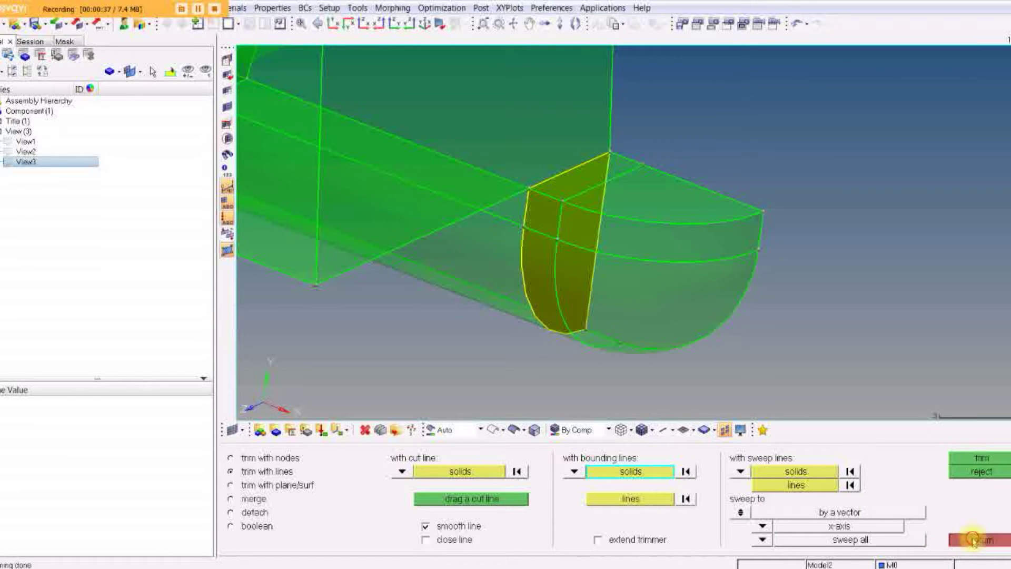
left_click(974, 539)
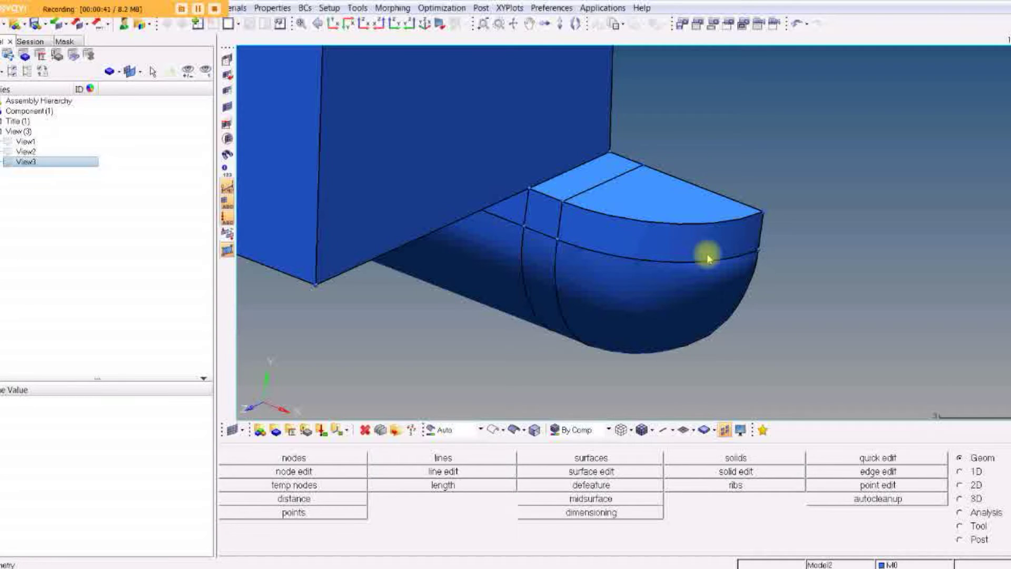
- Show View1 and trim the rounded end solid with a straight cut line parallel to the X axis, about halfway through its depth
right_click(14, 143)
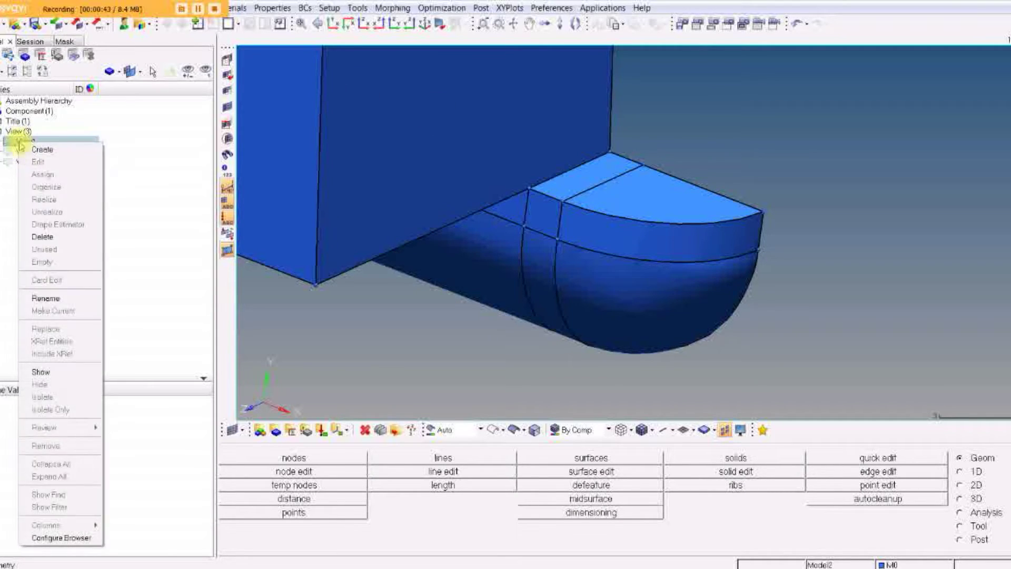
left_click(64, 373)
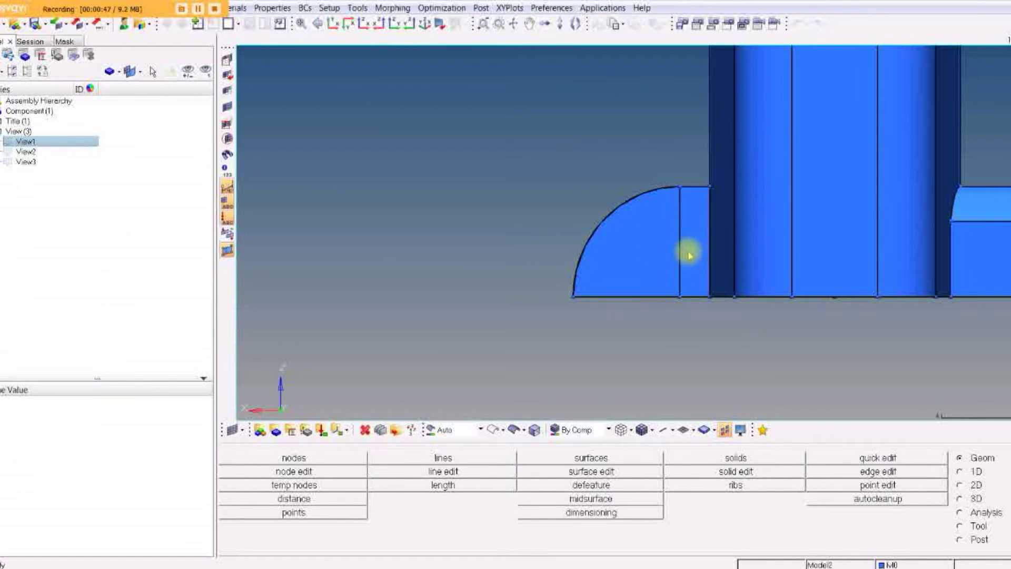
left_click(736, 472)
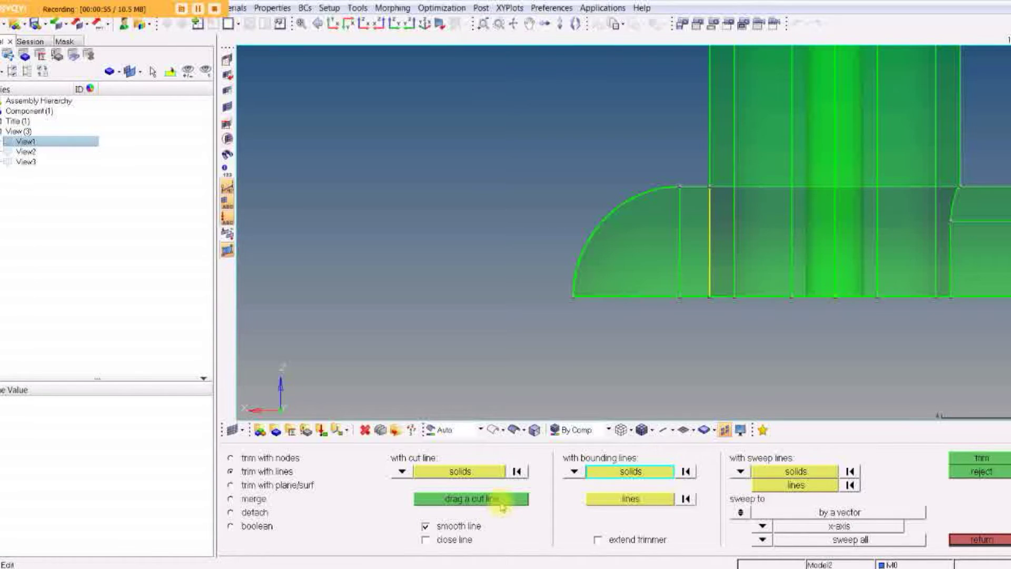
left_click(461, 472)
left_click(605, 273)
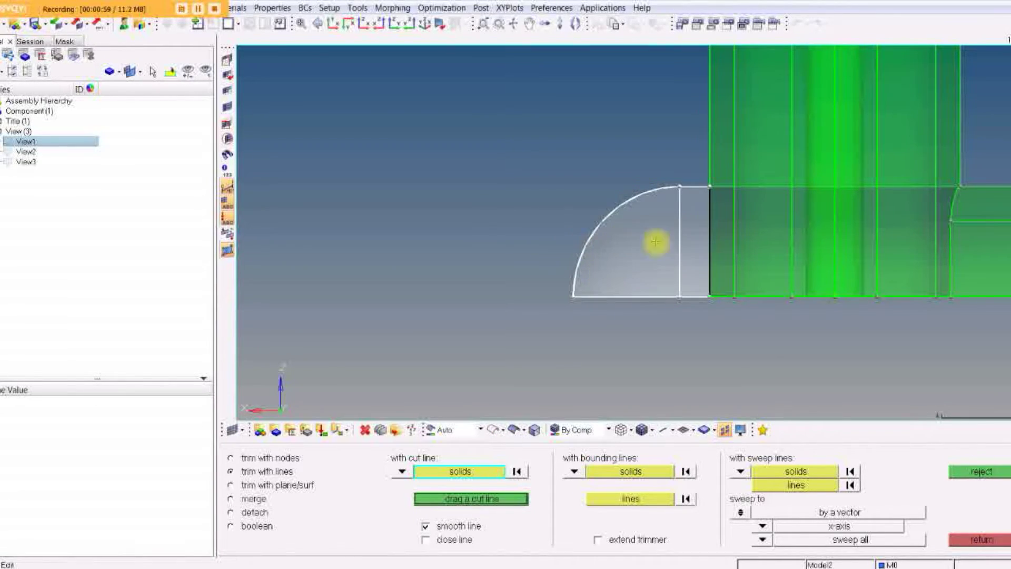
left_click(456, 495)
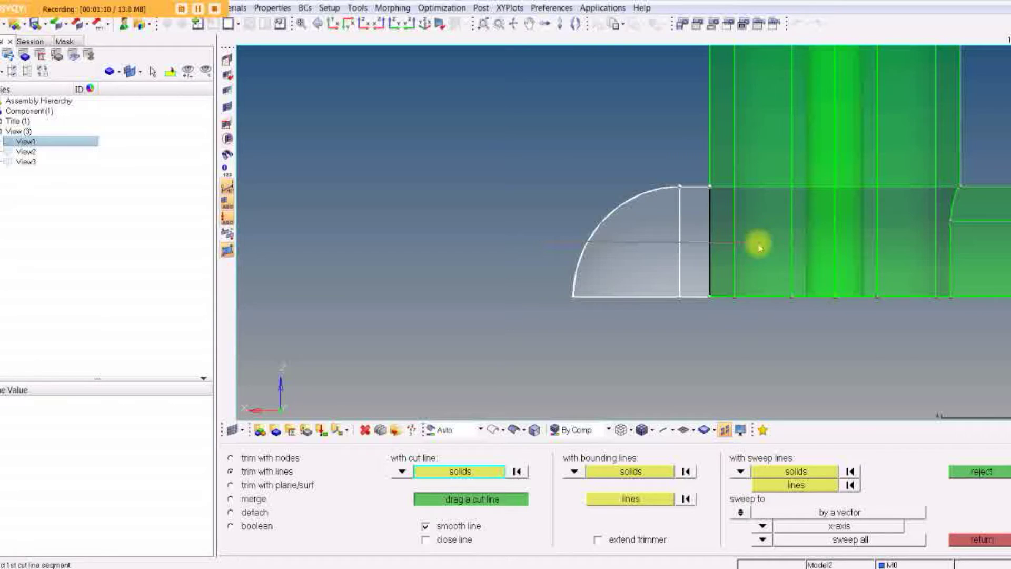
left_click_drag(760, 247, 758, 245)
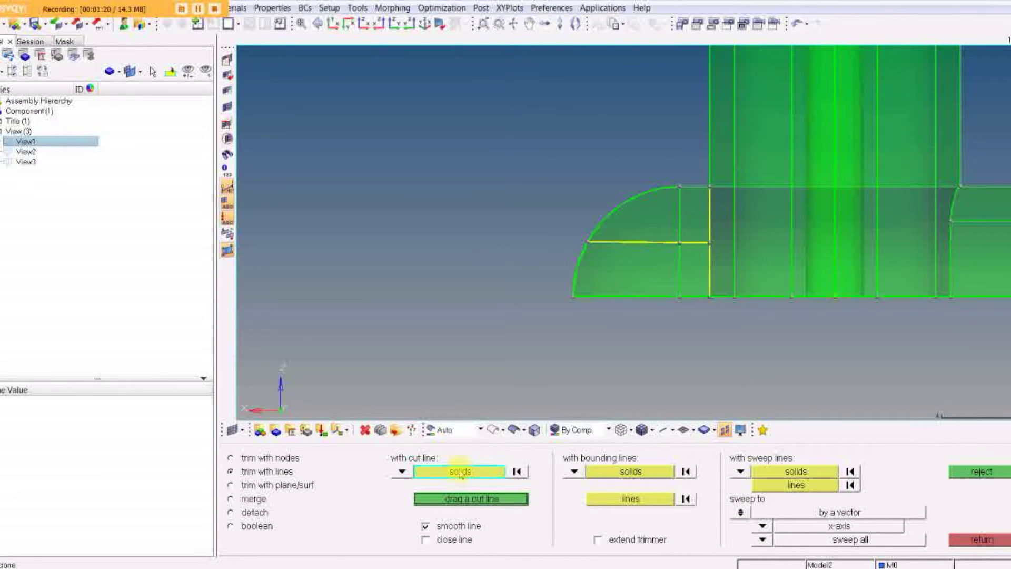
- Trim the lower half of the rounded end in View1 with a straight cut line parallel to the Z axis, near its middle
left_click(653, 262)
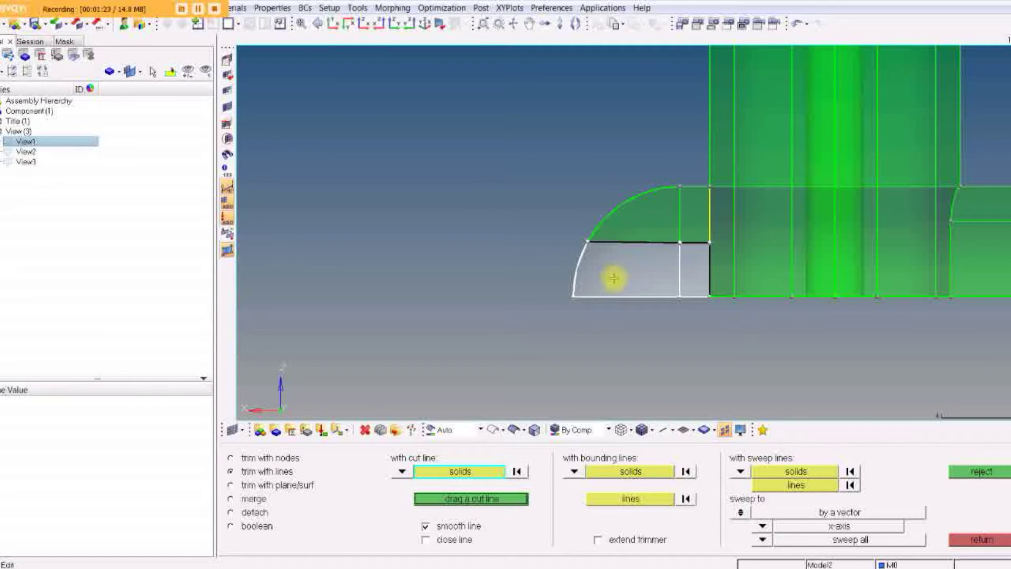
left_click(473, 500)
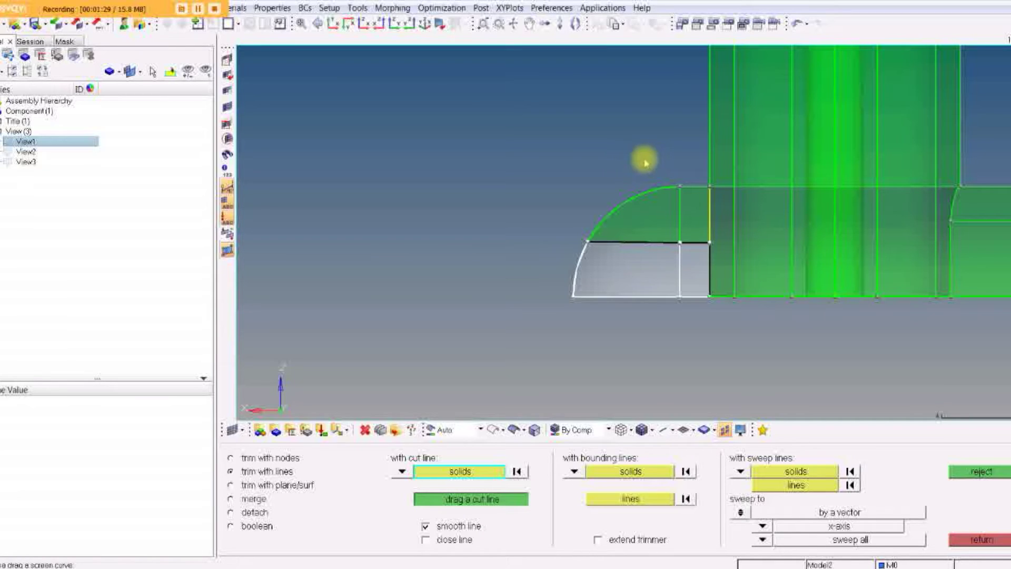
left_click_drag(643, 162, 627, 312)
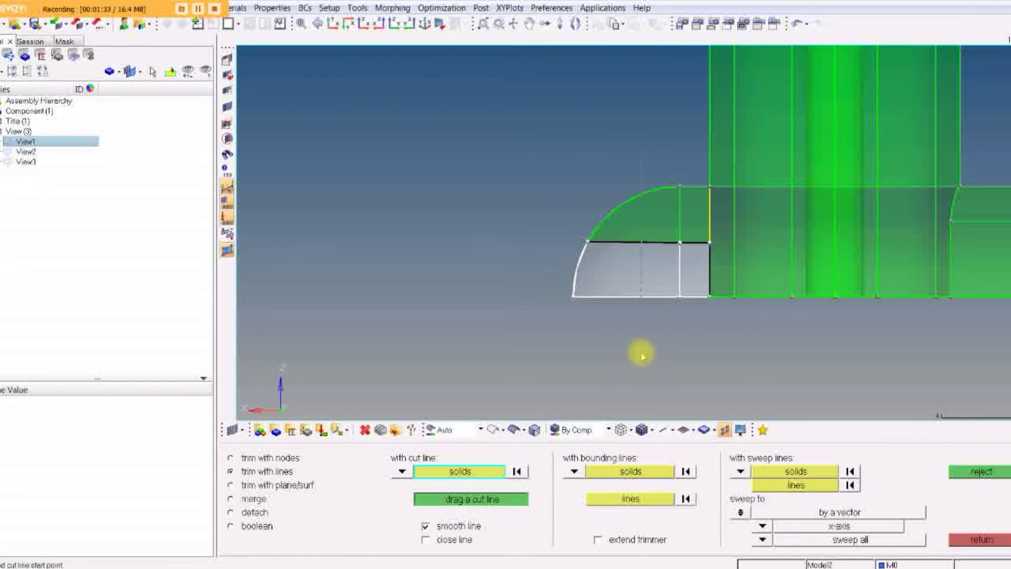
left_click_drag(641, 351, 643, 356)
middle_click(642, 353)
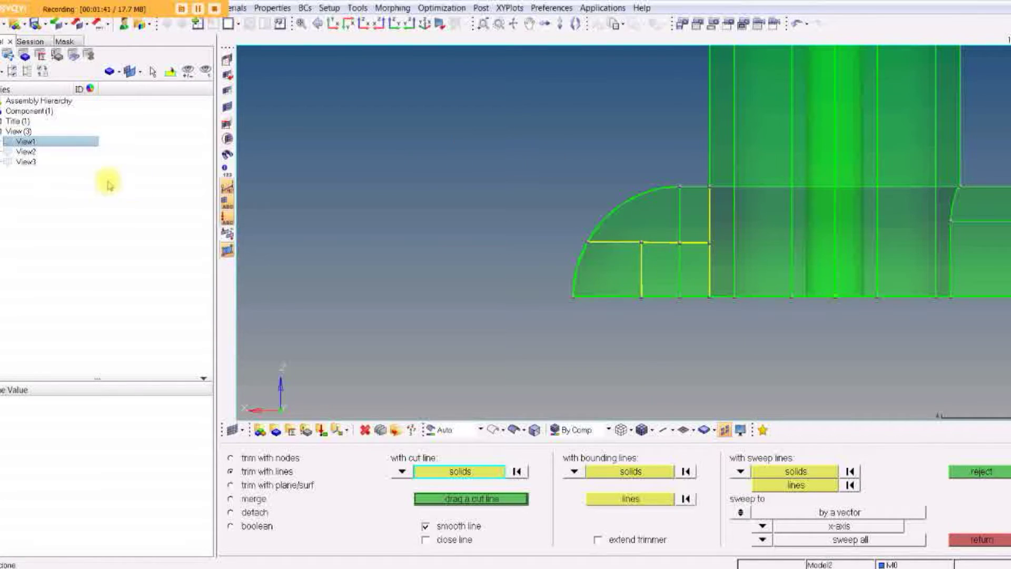
- Show View2 and trim the end piece adjoining the main body with a cut line parallel to the X axis, about halfway down
right_click(26, 151)
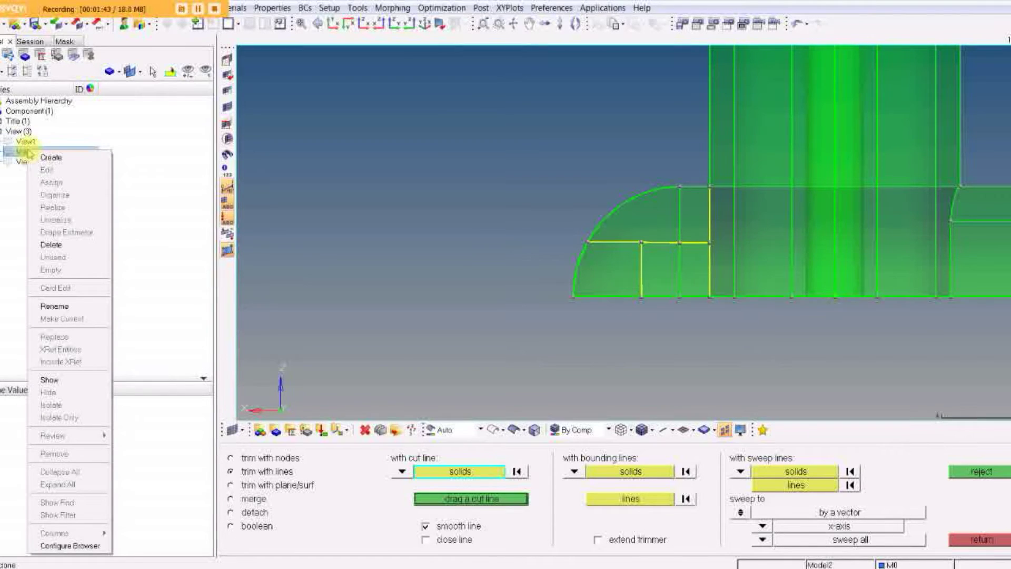
left_click(57, 380)
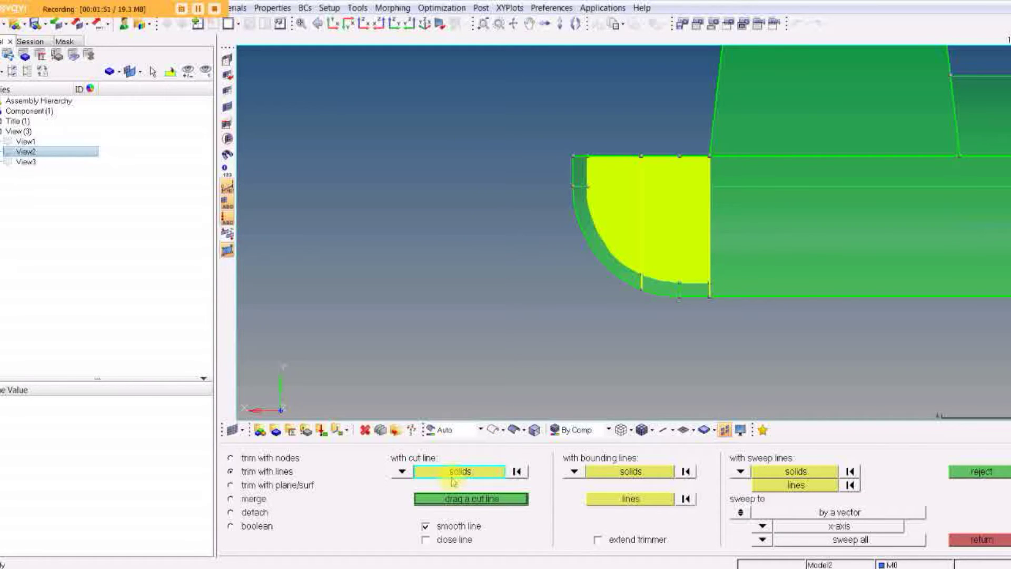
left_click(672, 268)
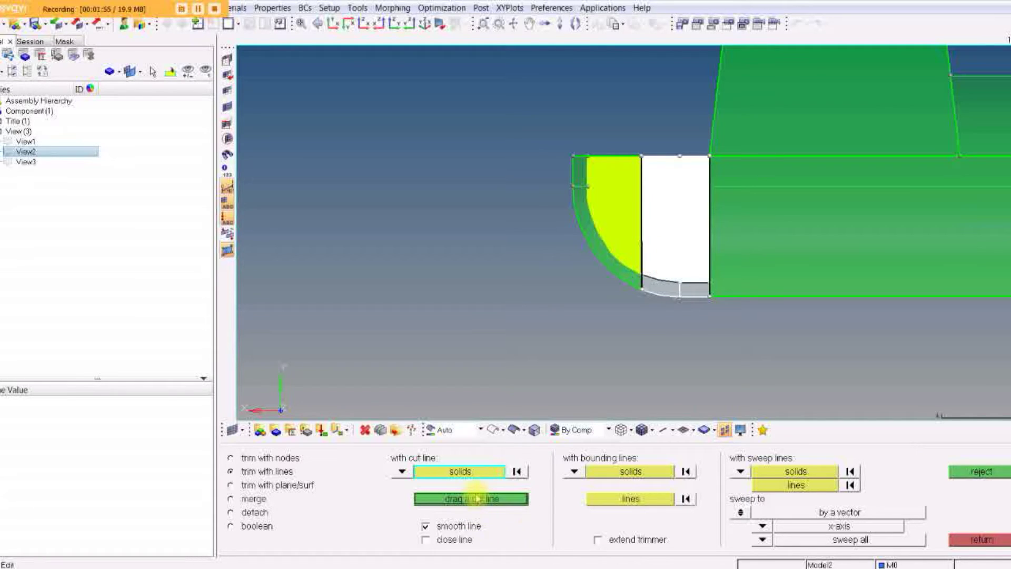
left_click(477, 501)
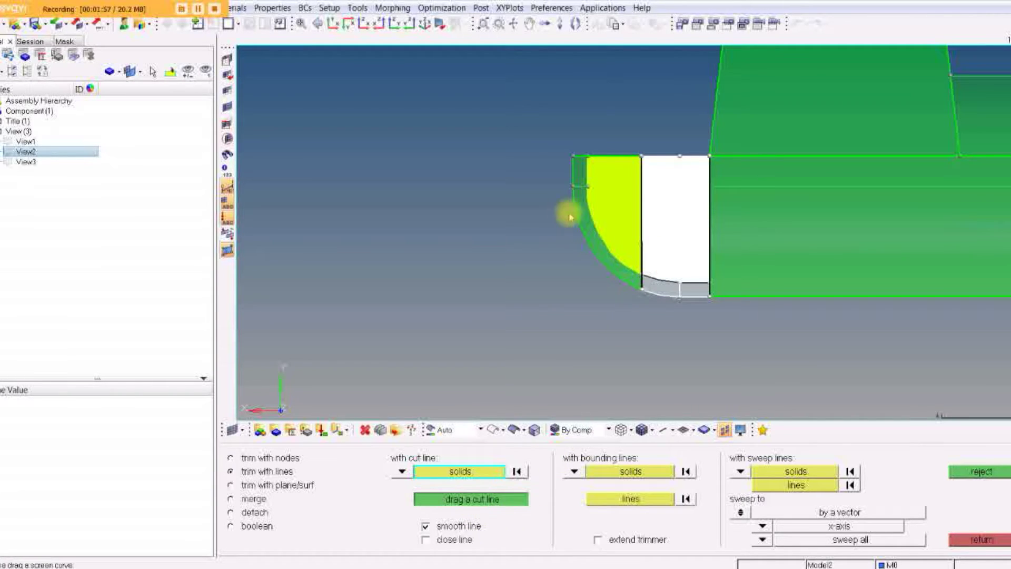
left_click_drag(588, 223, 755, 225)
middle_click(755, 225)
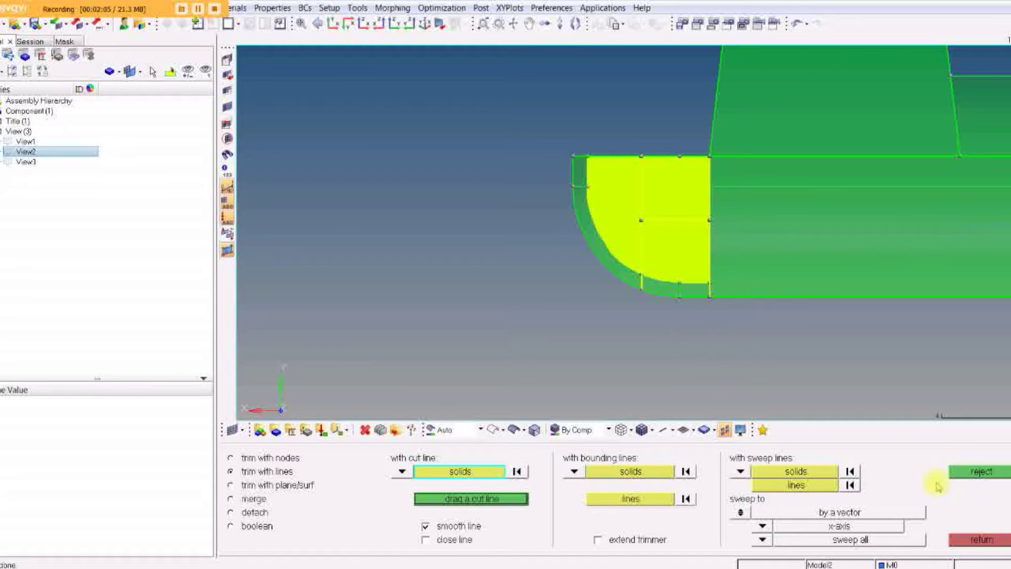
left_click(981, 540)
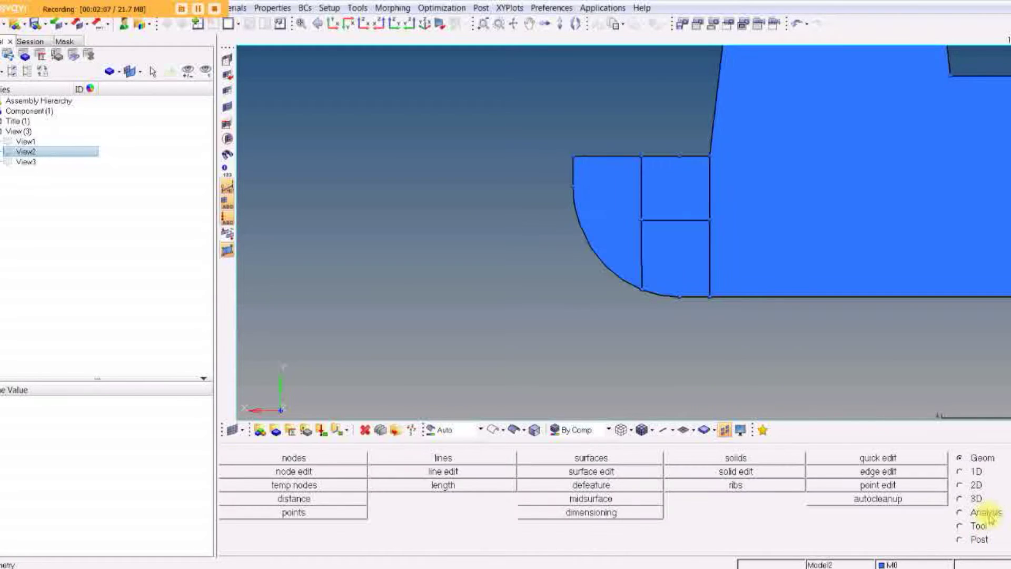
- Merge the three outer solids of the rounded end into one, leaving the small inner box-shaped solid separate
left_click(606, 291, "ctrl")
left_click_drag(607, 292, 655, 298, "ctrl")
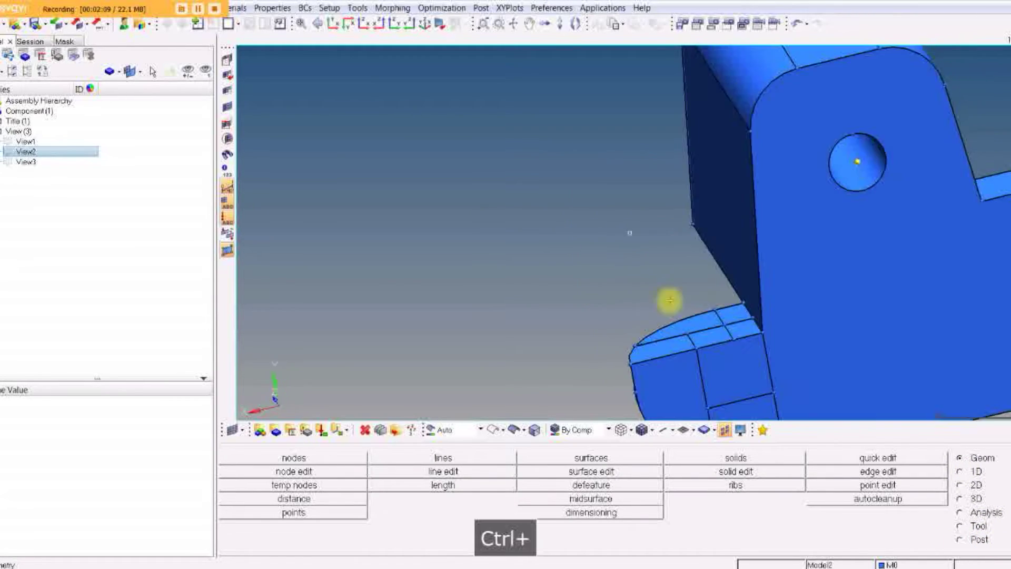
left_click_drag(846, 338, 700, 350, "ctrl")
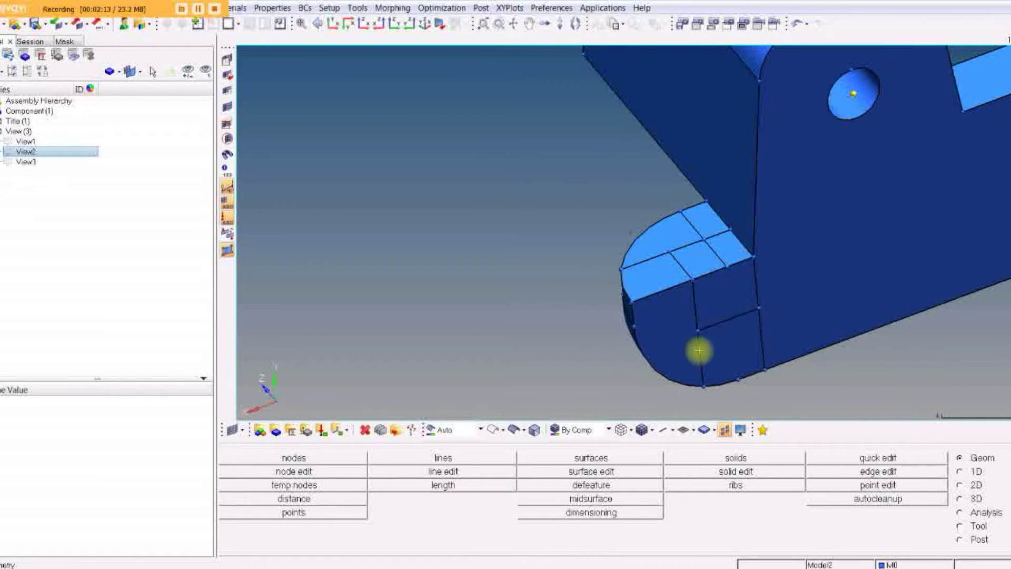
left_click(734, 472)
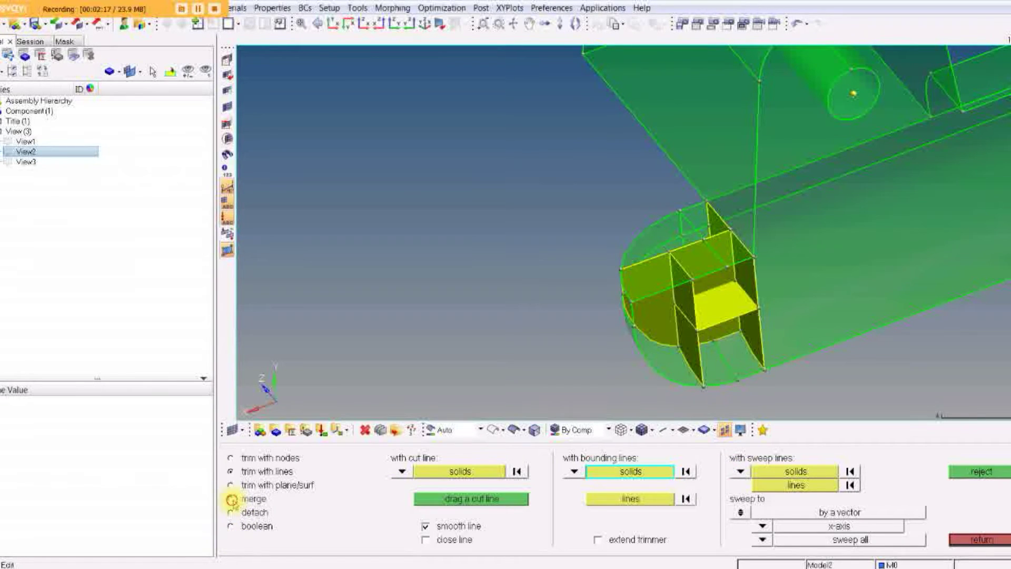
left_click(232, 499)
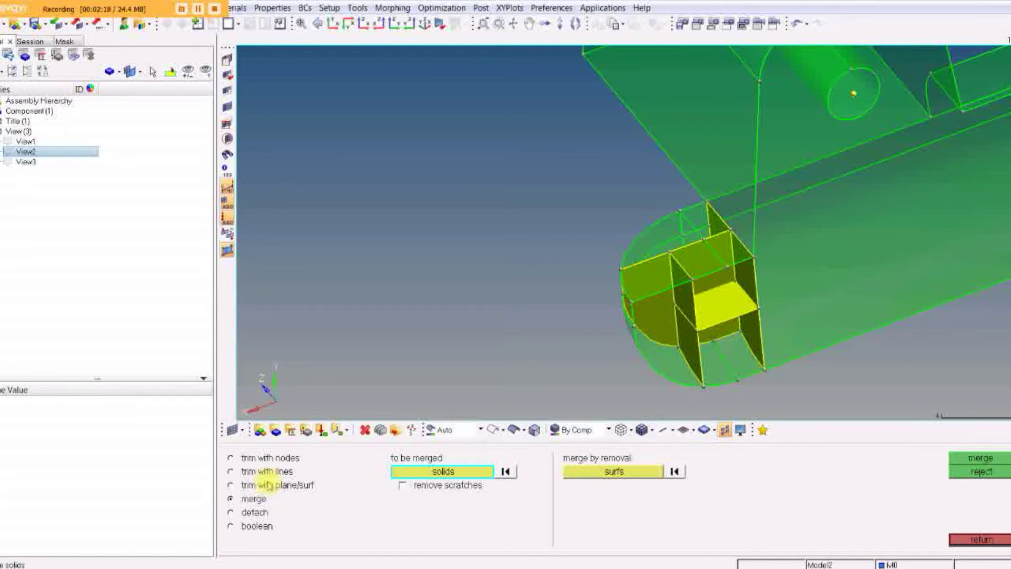
left_click(679, 230)
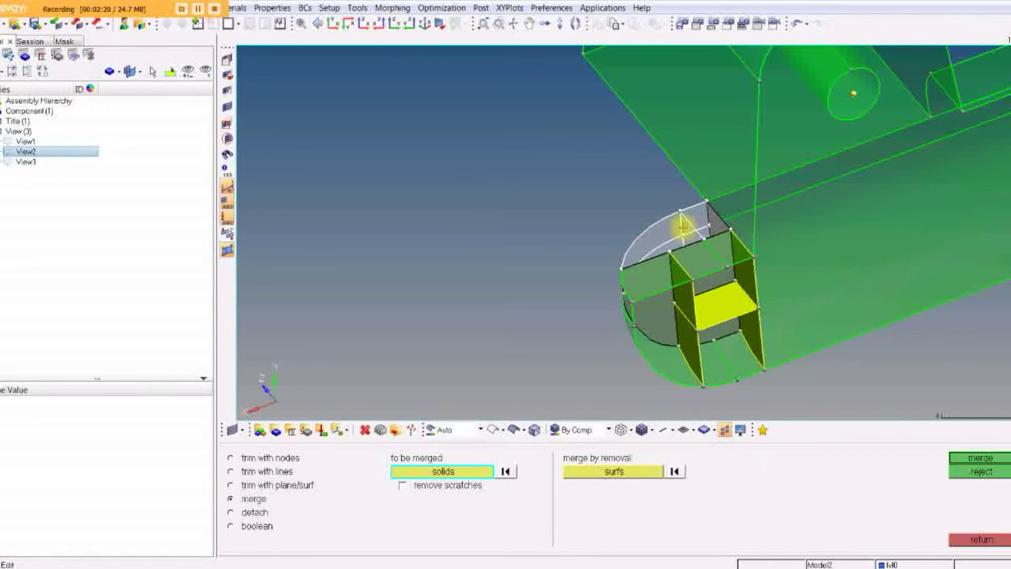
left_click(647, 295)
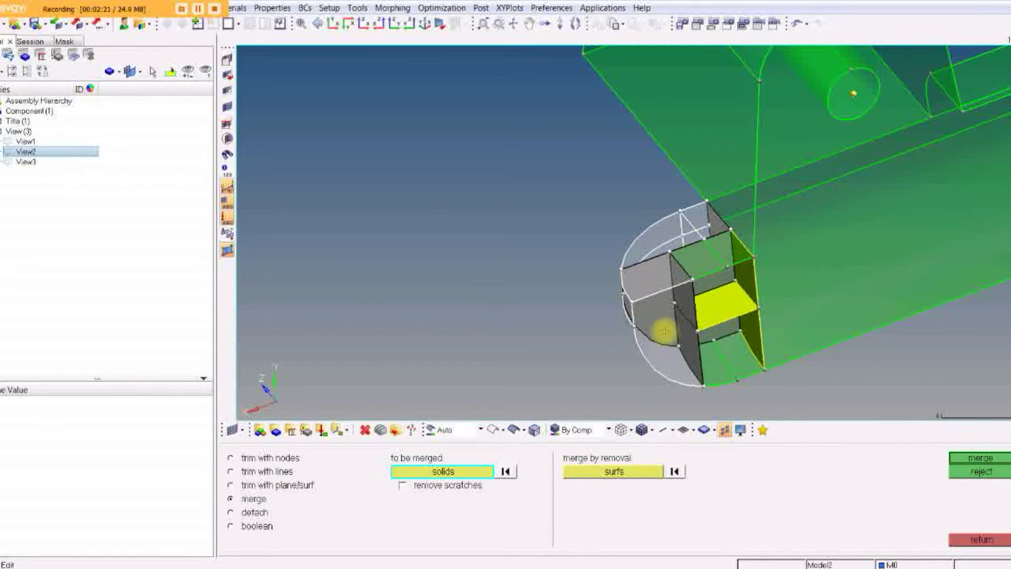
left_click(721, 356)
left_click(730, 294)
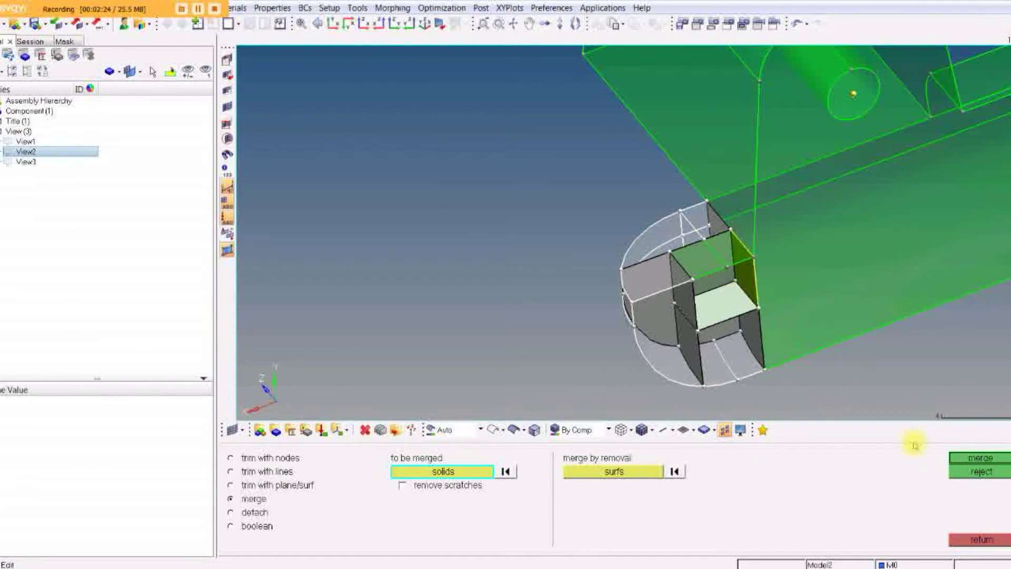
left_click(990, 459)
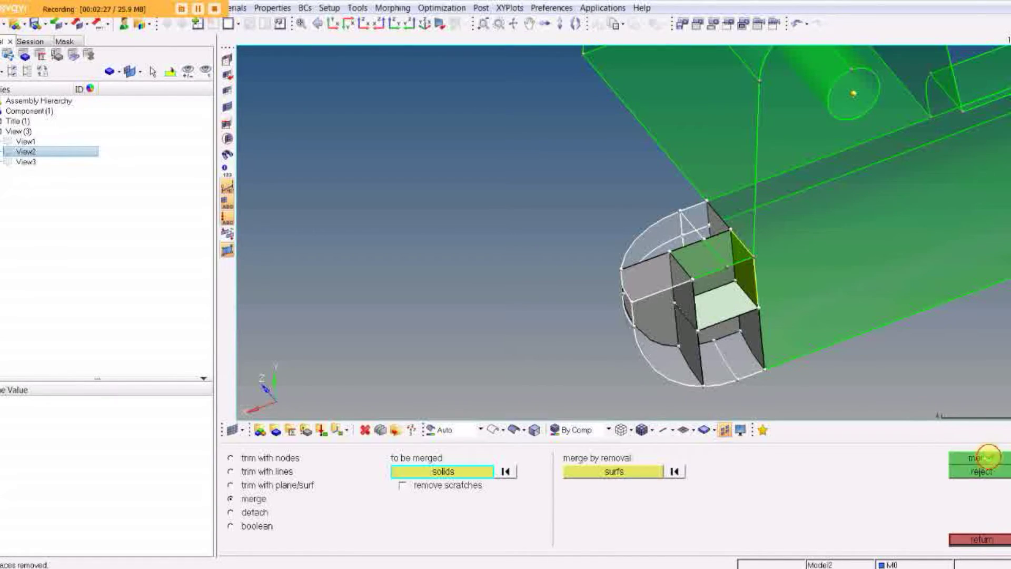
left_click(988, 542)
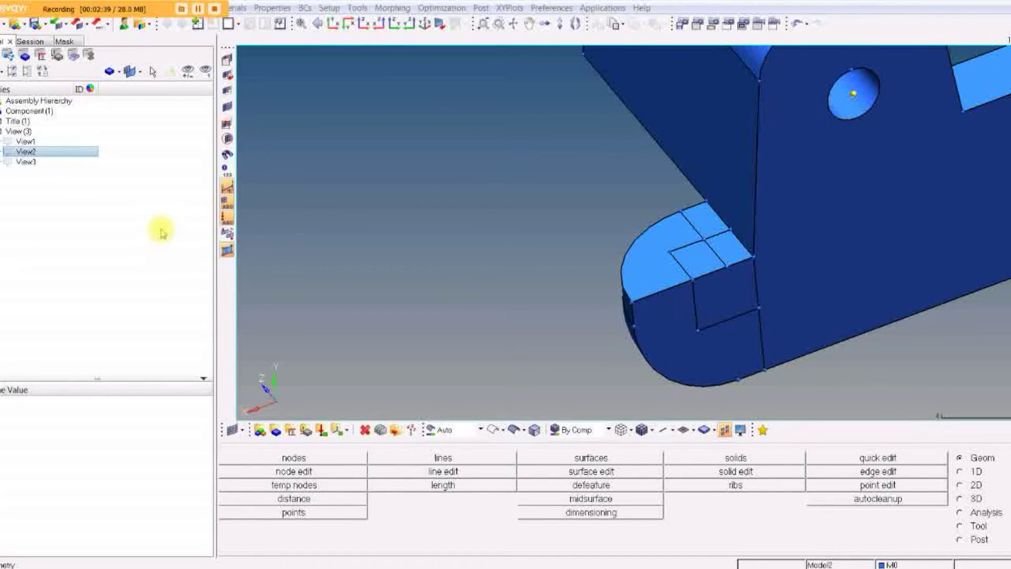
- Show the saved view View3 and save the model
right_click(25, 162)
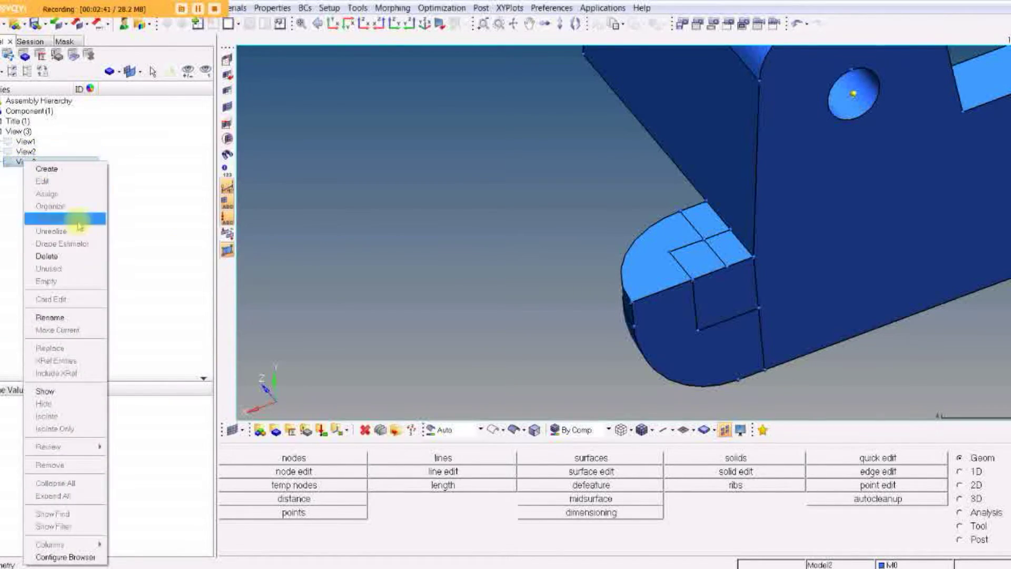
left_click(47, 391)
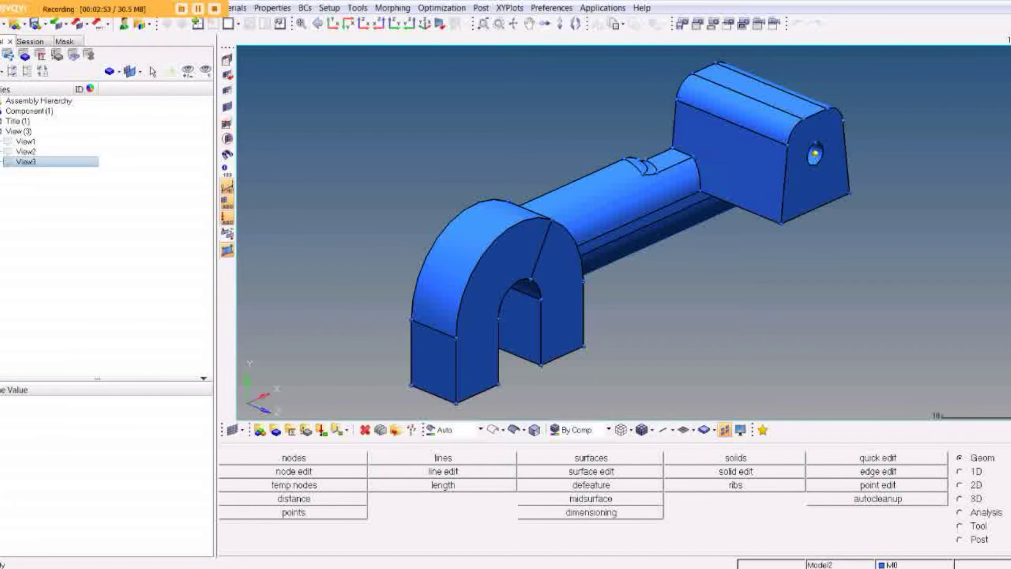
key("ctrl+s")
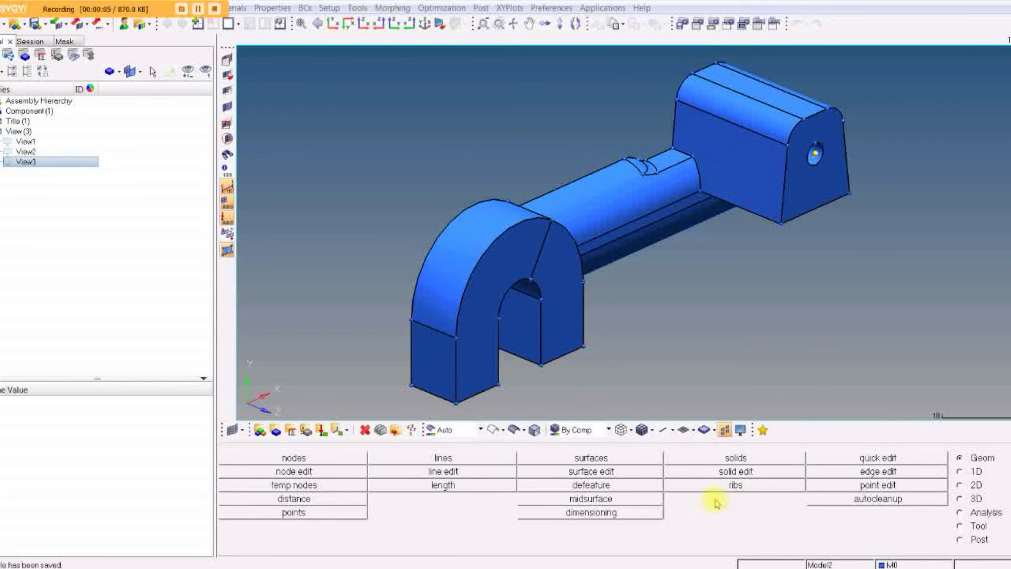
- Select the main solid for trimming with a plane, defining the plane by N1, N2 and N3
left_click(738, 473)
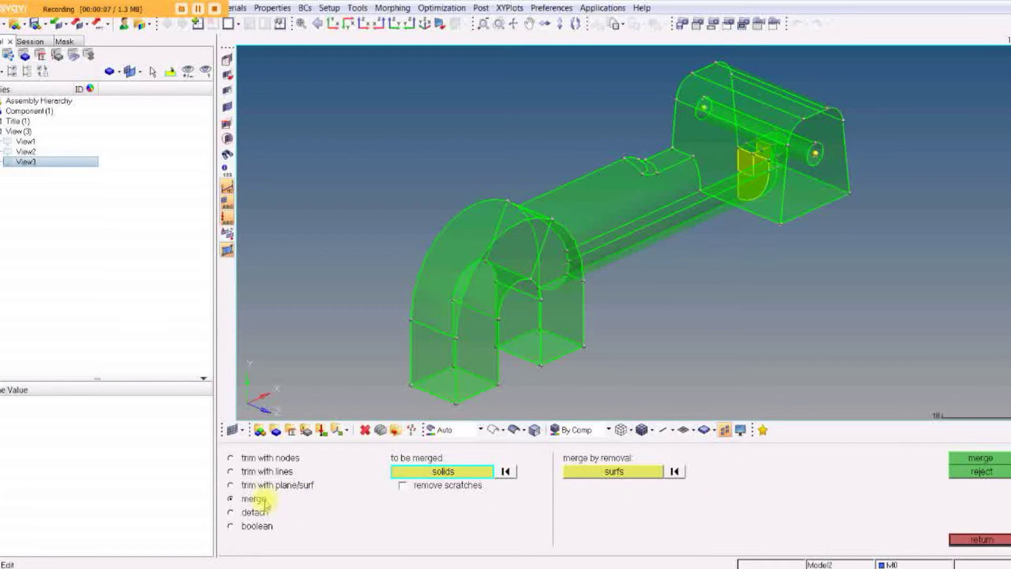
left_click(232, 486)
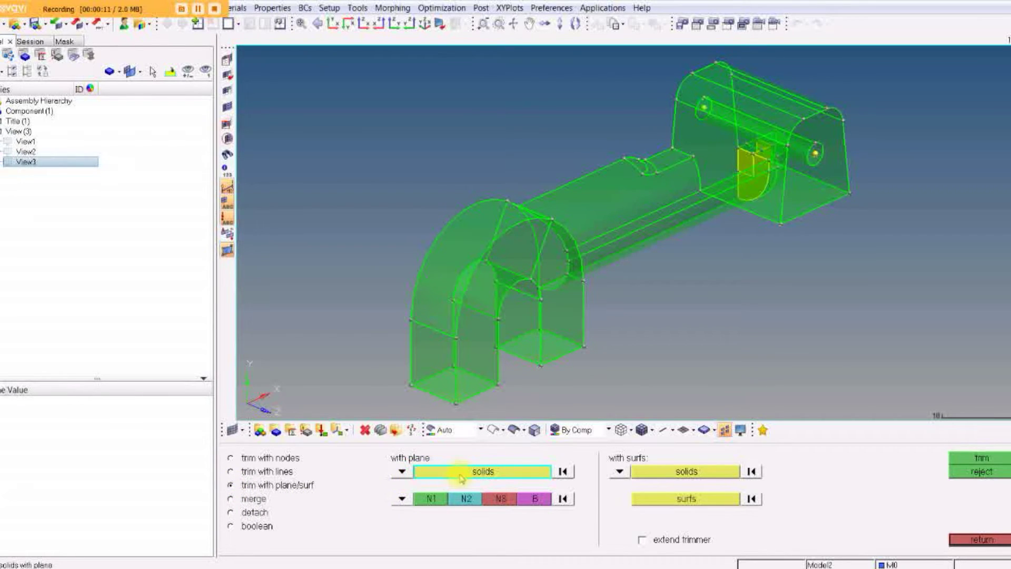
left_click(639, 204)
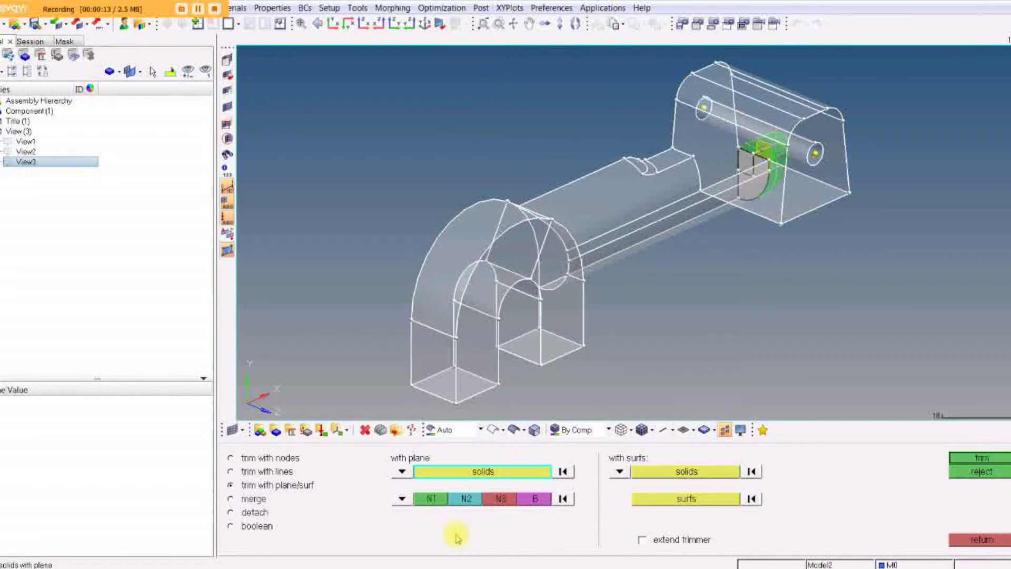
left_click(402, 498)
left_click(400, 529)
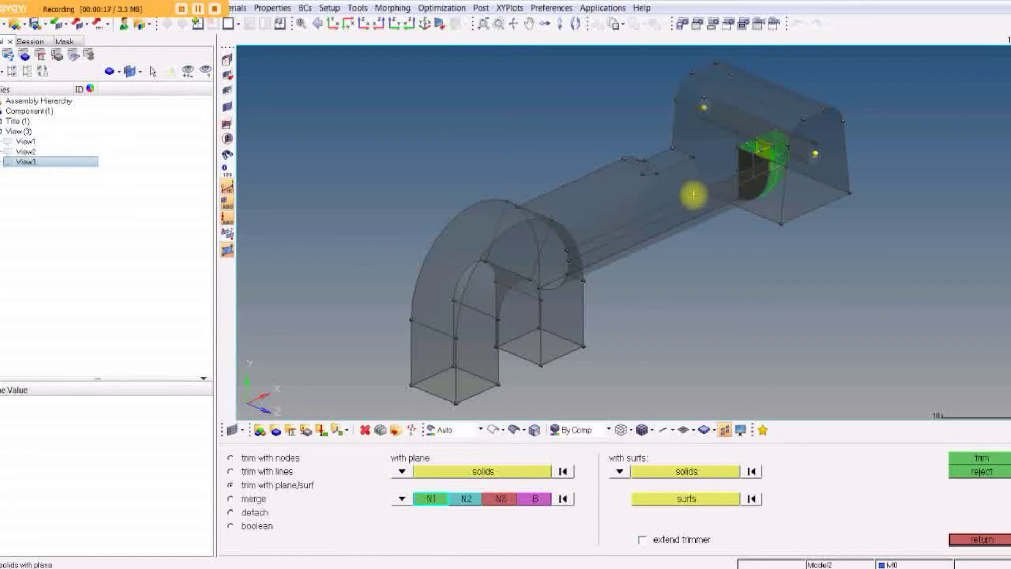
left_click_drag(661, 123, 740, 246, "ctrl")
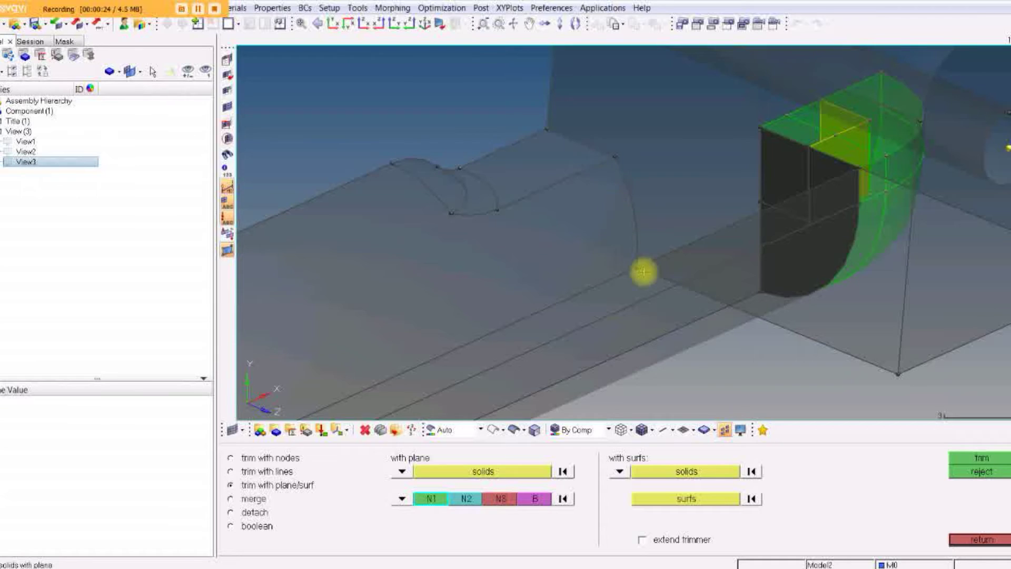
left_click(572, 140)
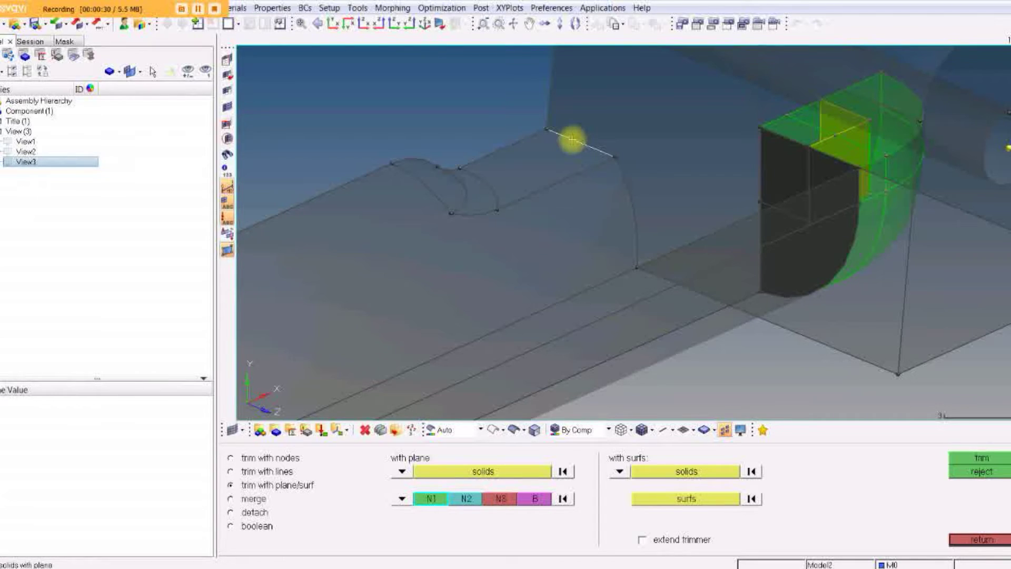
left_click(564, 137)
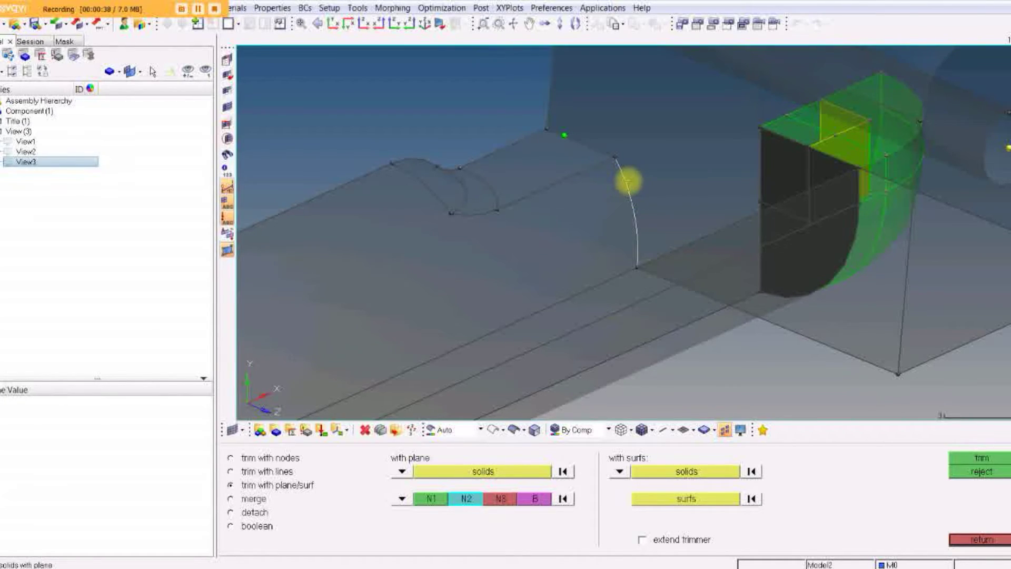
left_click(626, 180)
left_click(636, 228)
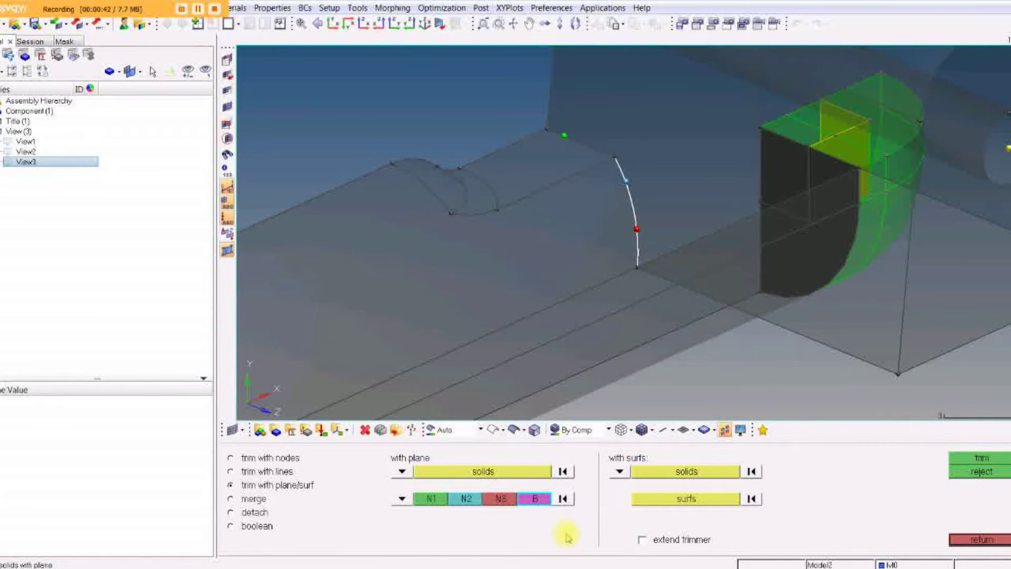
left_click(563, 499)
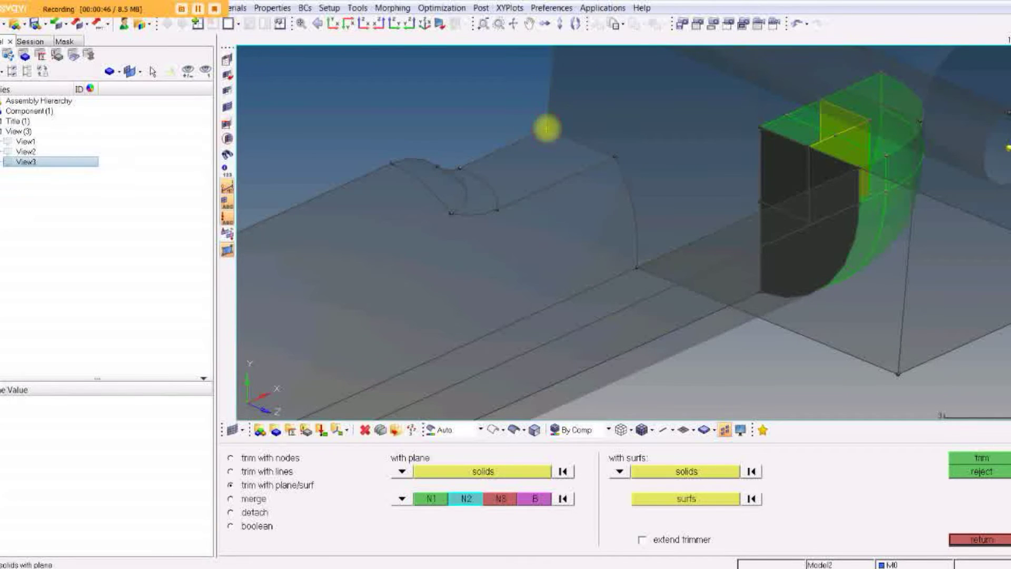
- Trim the selected solid with a plane through three corner points where the shaft's end profile meets the holed block
left_click(547, 128)
left_click(615, 156)
left_click(638, 266)
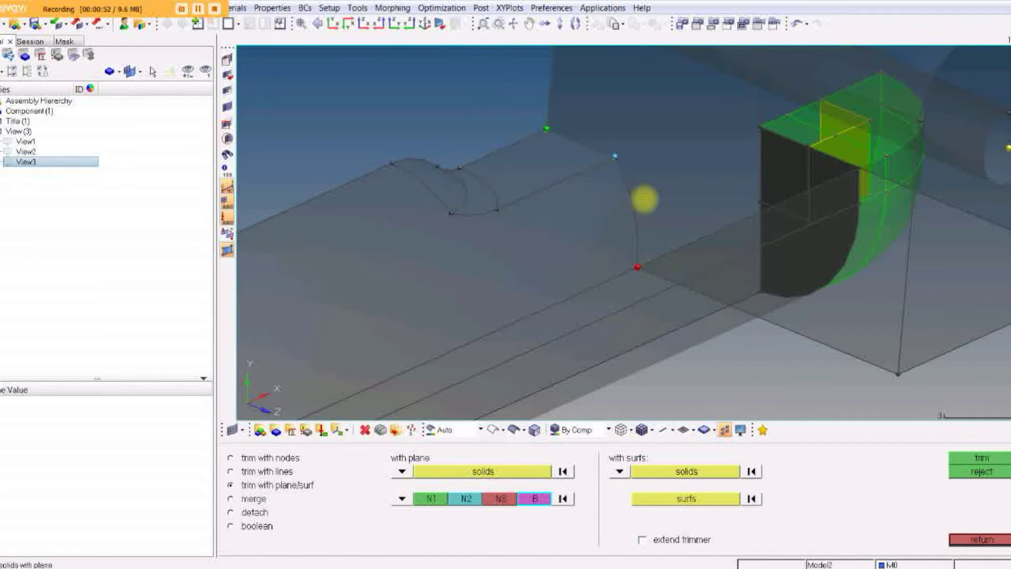
left_click(966, 462)
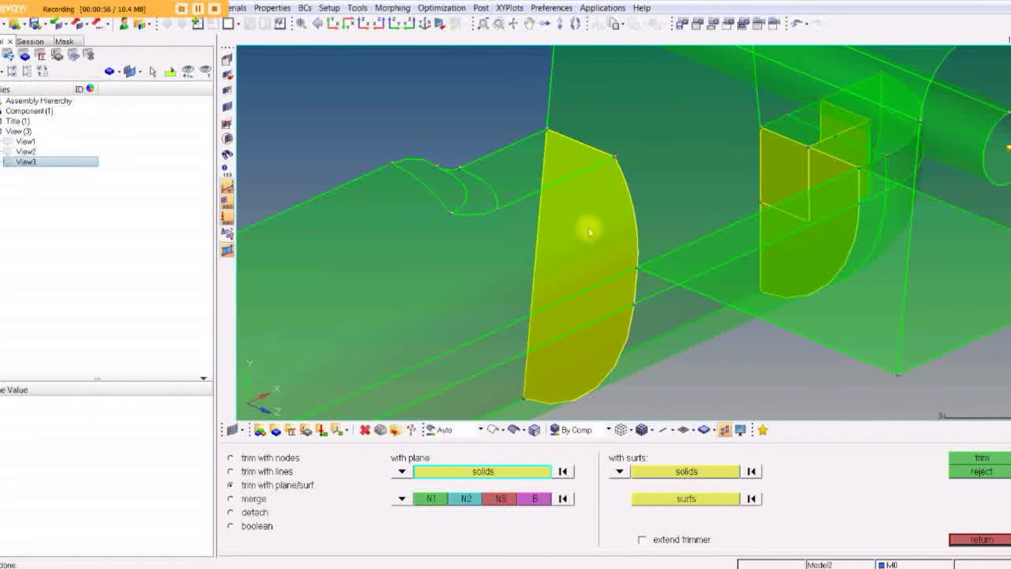
left_click(981, 540)
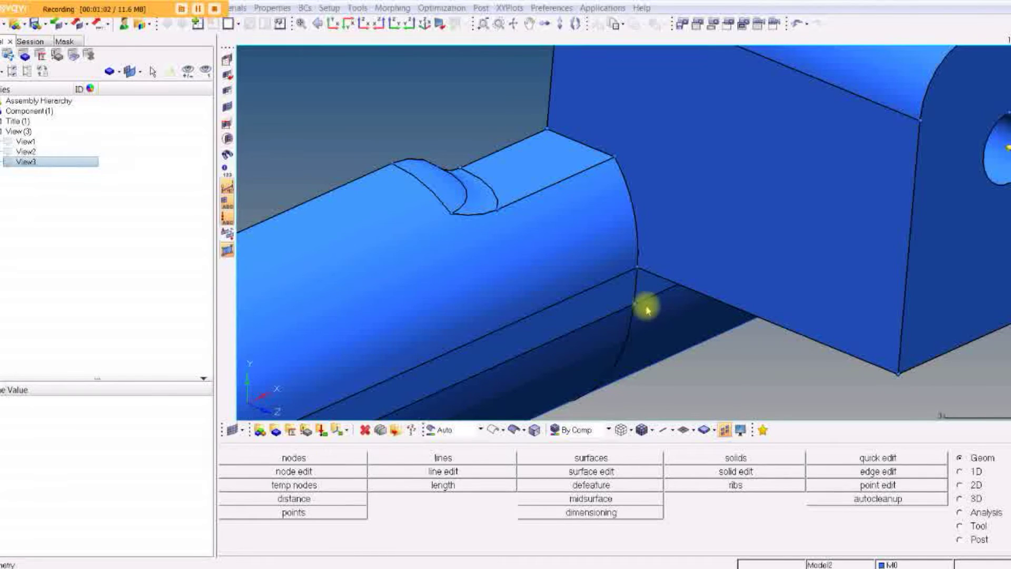
- Trim the holed block by sweeping the straight top edge and adjoining arc of the shaft's end profile along the x-axis, using sweep all
scroll(639, 316, "down", 5, "ctrl")
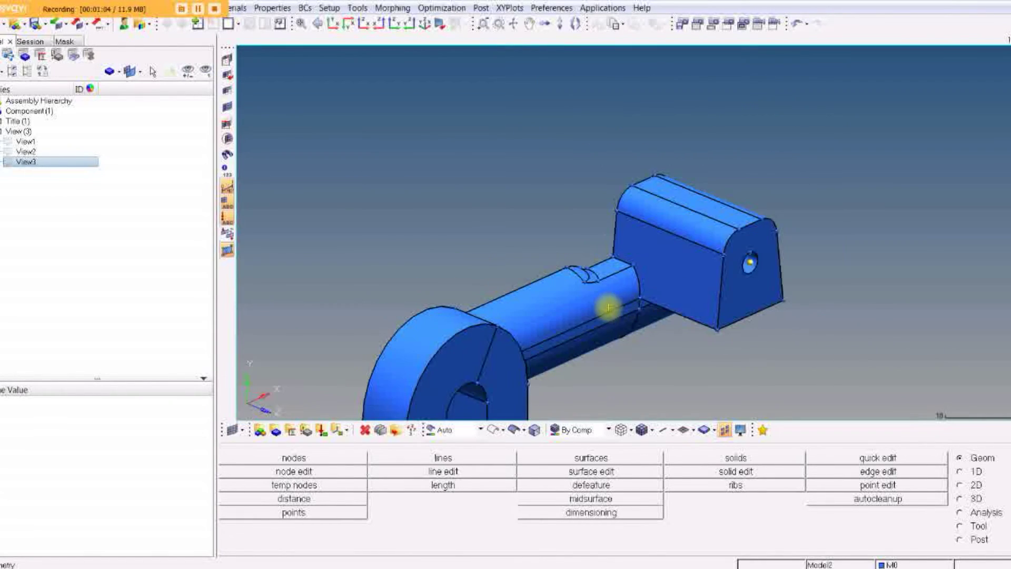
left_click_drag(579, 321, 671, 408, "ctrl")
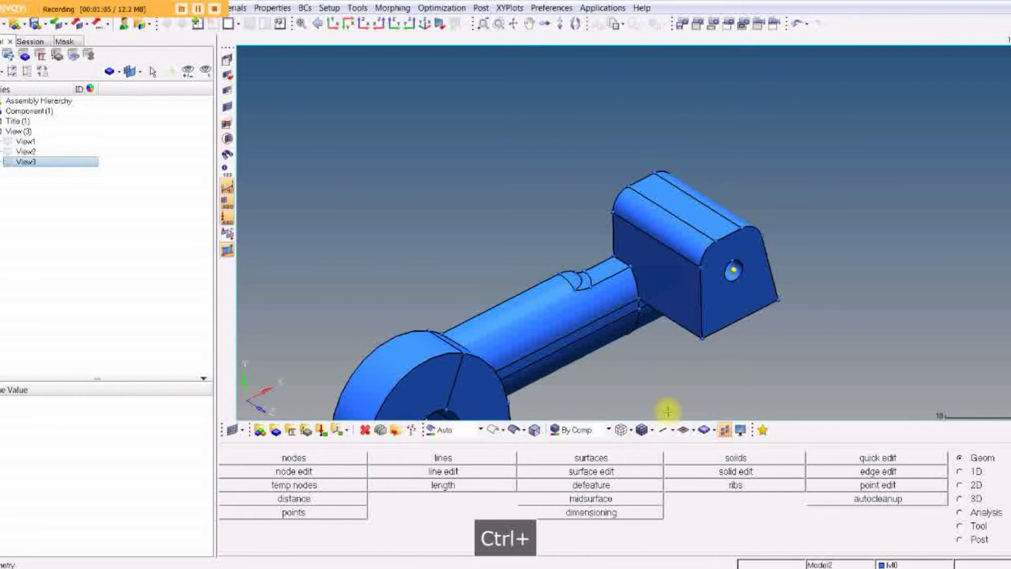
left_click(711, 475)
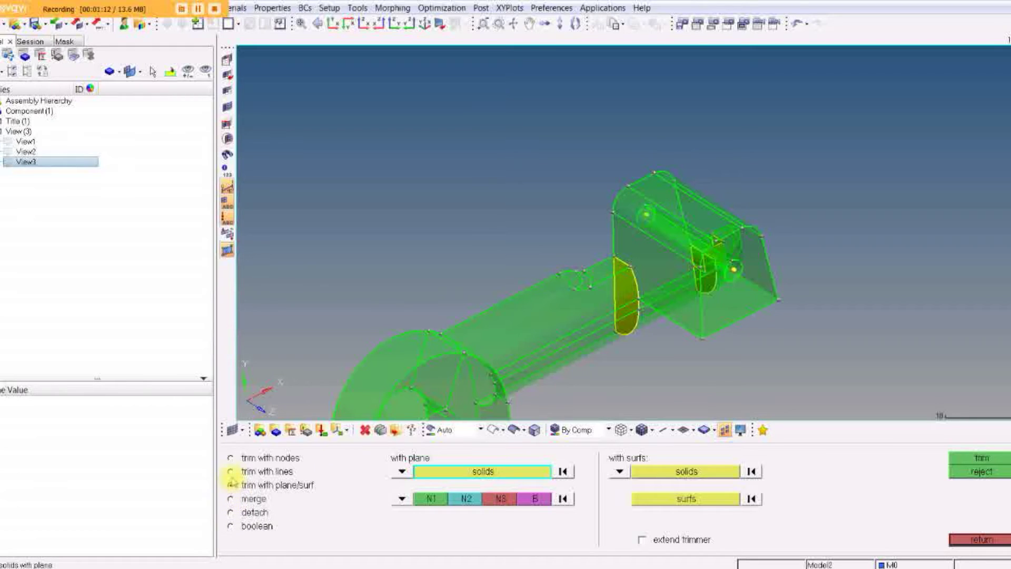
left_click(231, 472)
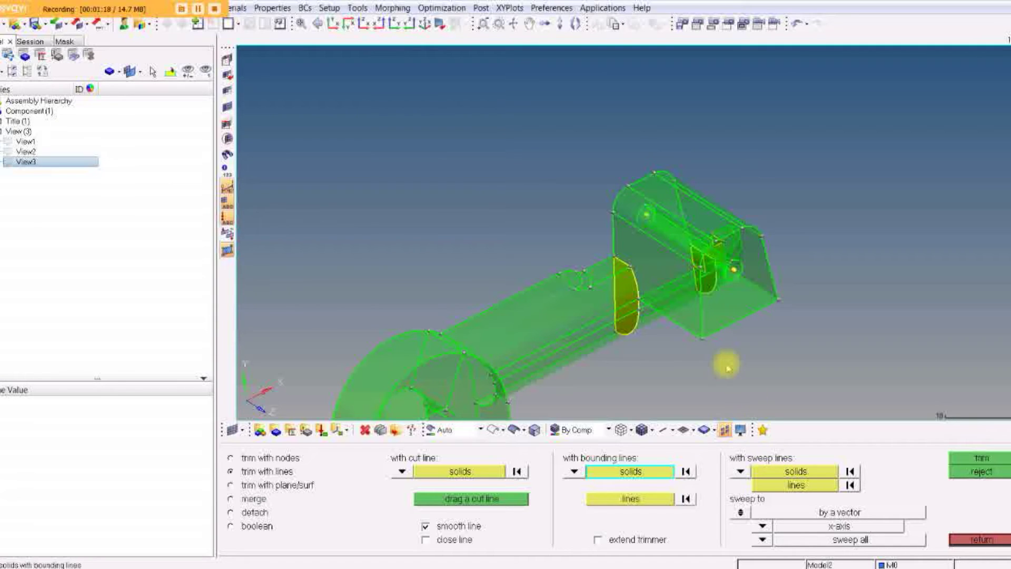
left_click(787, 477)
left_click(718, 310)
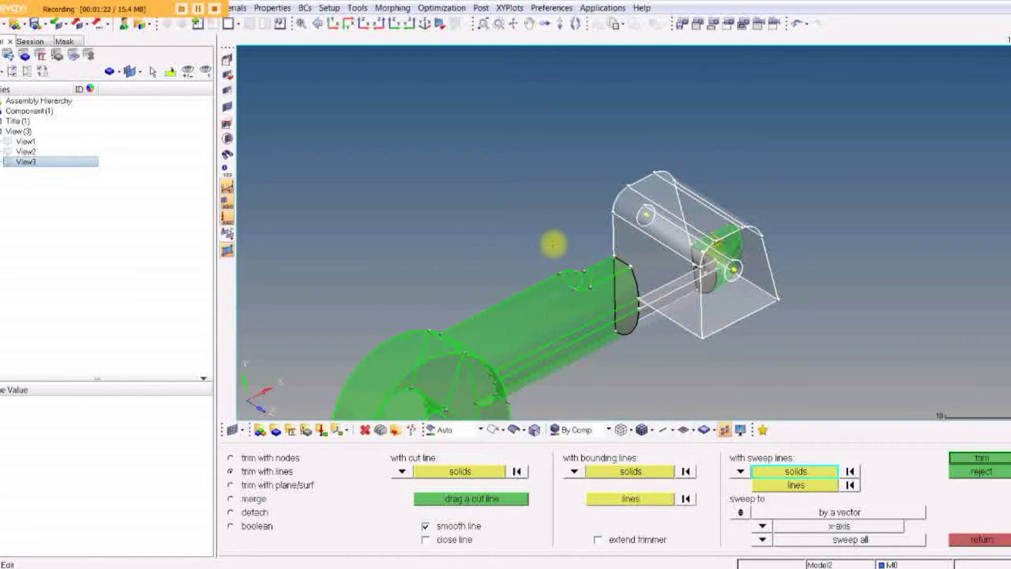
left_click(788, 485)
left_click(620, 260)
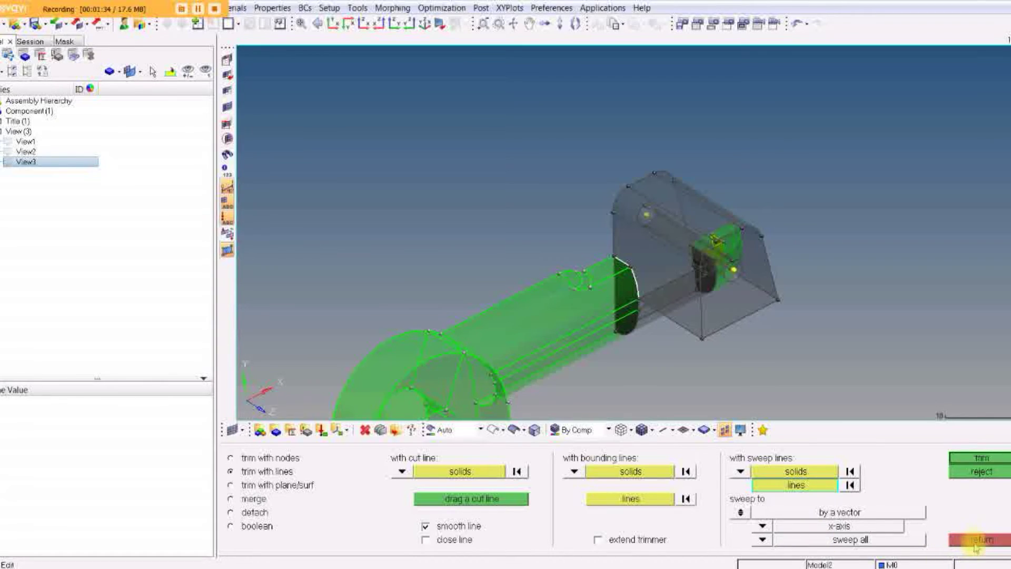
left_click(968, 456)
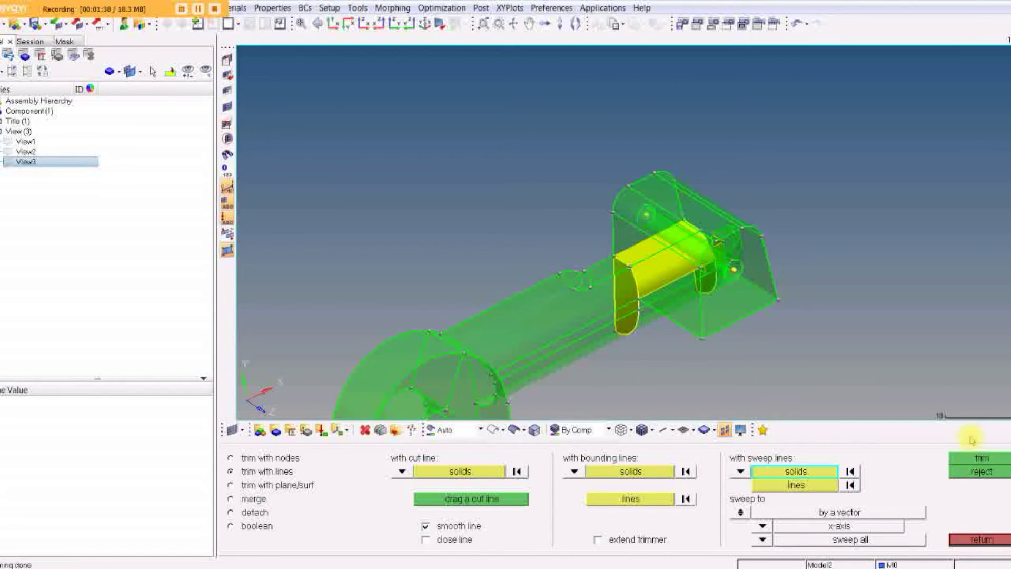
left_click(982, 540)
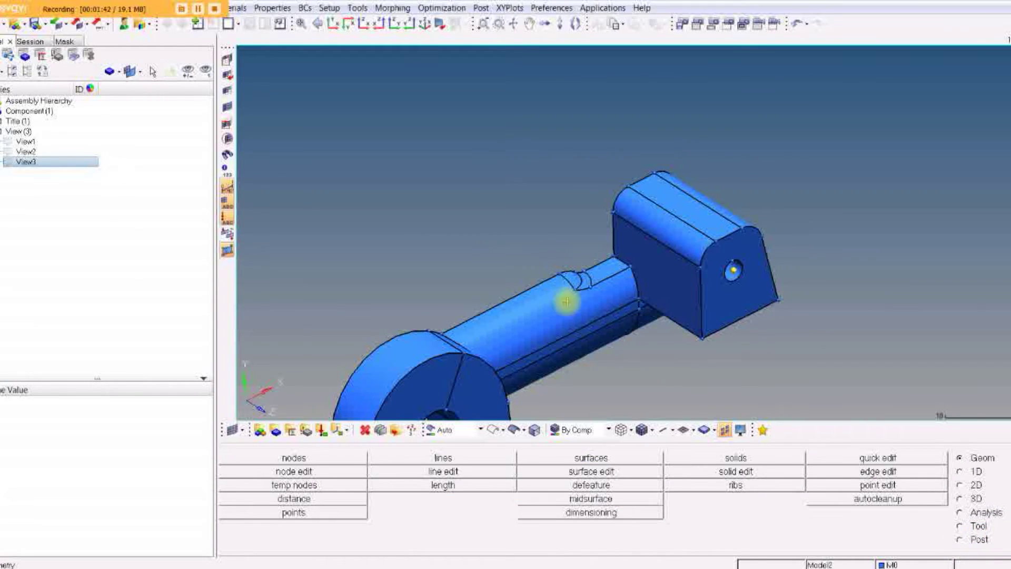
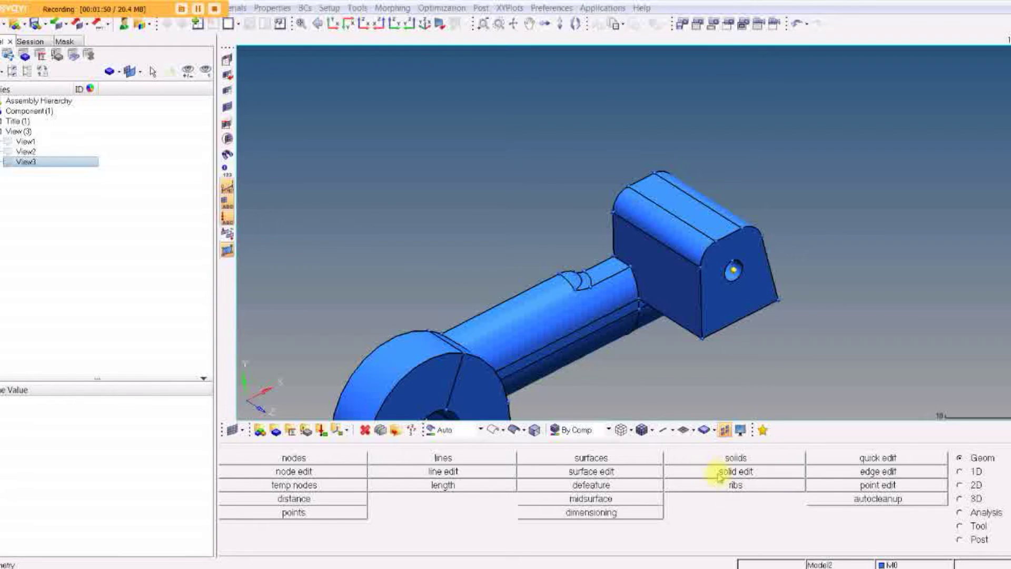
- Trim the holed block with a plane normal to the z-axis, based at a point on the long straight edge beside the swept curved face
left_click(727, 474)
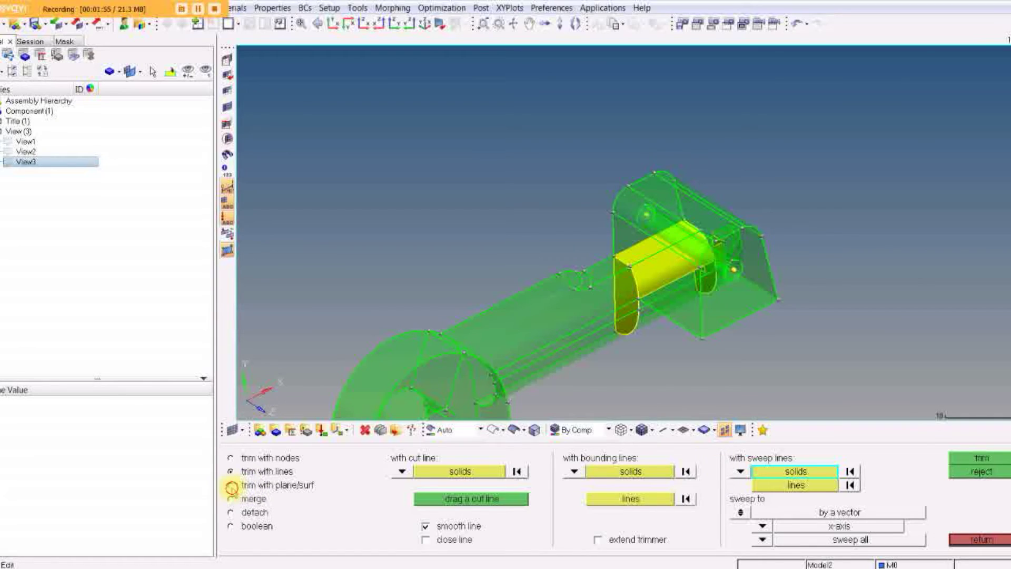
left_click(231, 486)
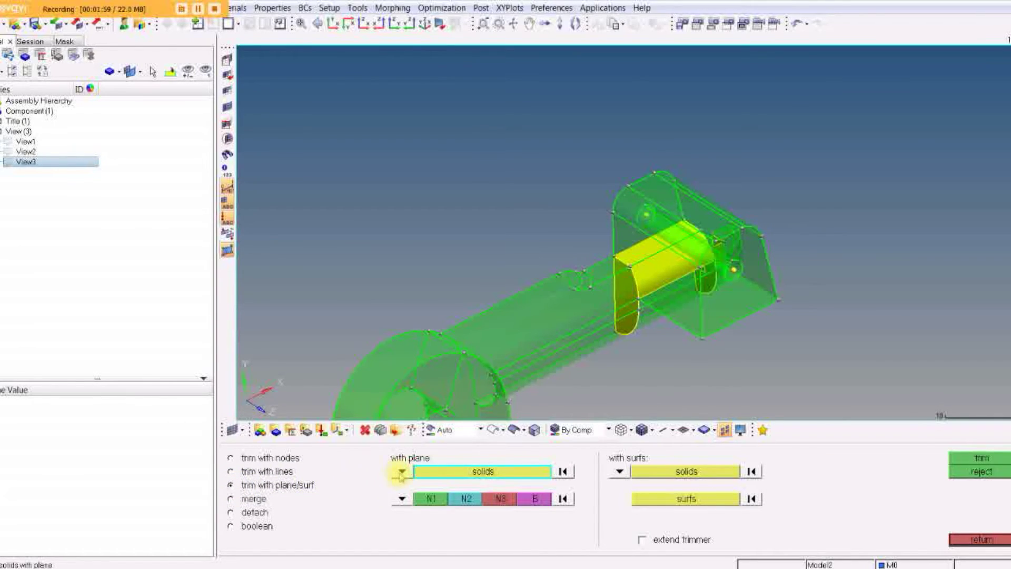
left_click(722, 315)
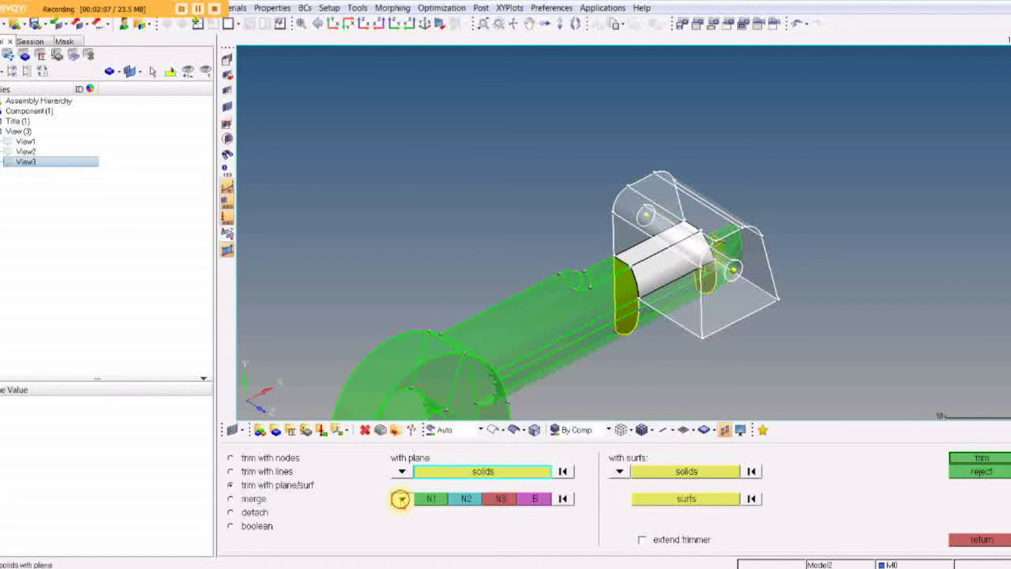
left_click(400, 499)
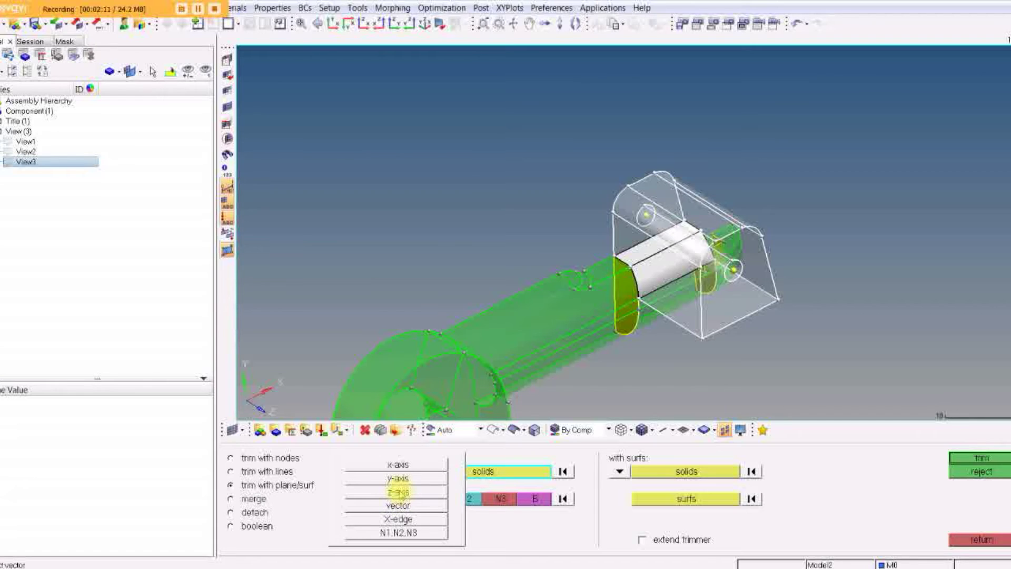
left_click(401, 493)
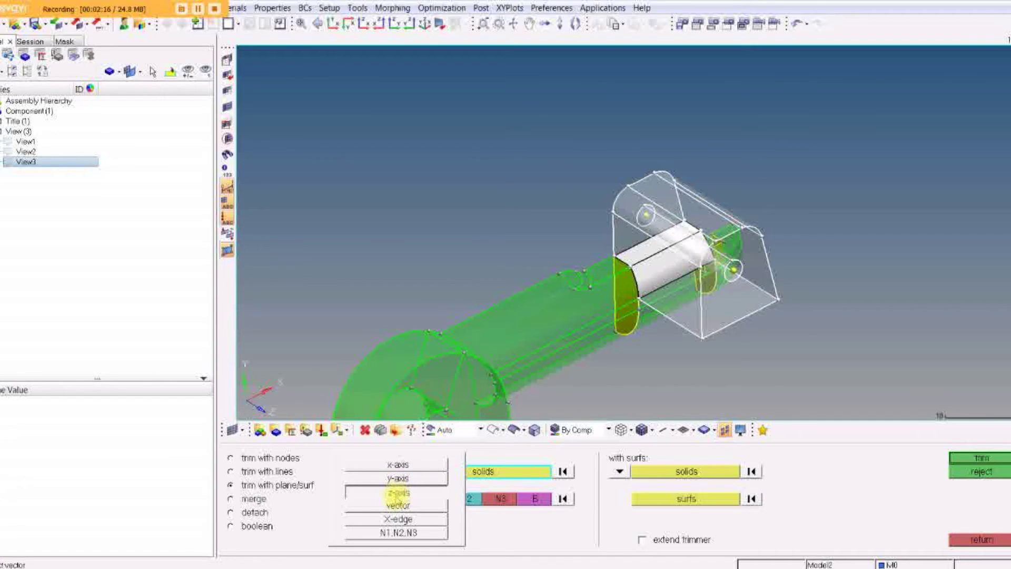
left_click(398, 493)
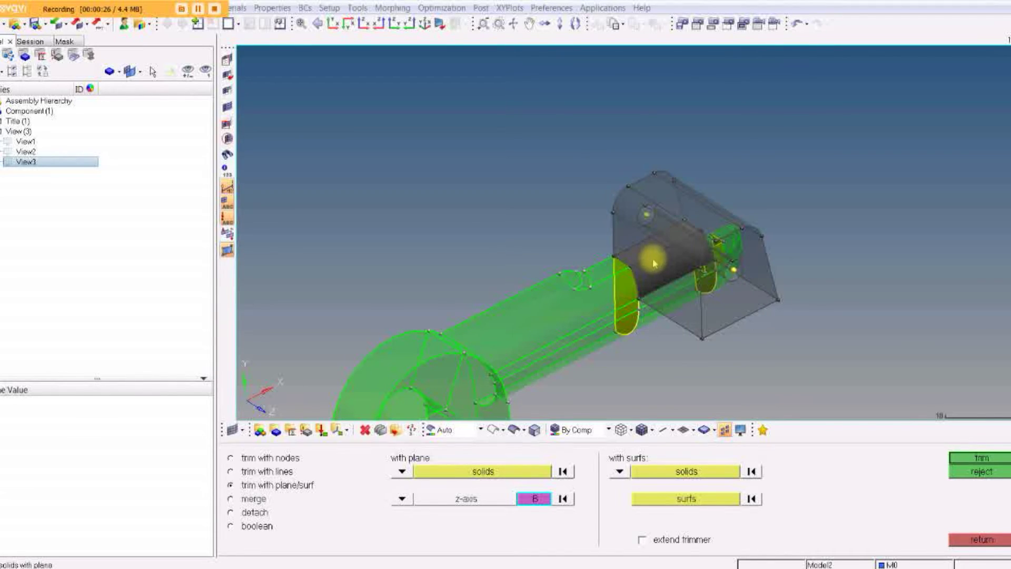
middle_click_drag(673, 267, 714, 257, "ctrl")
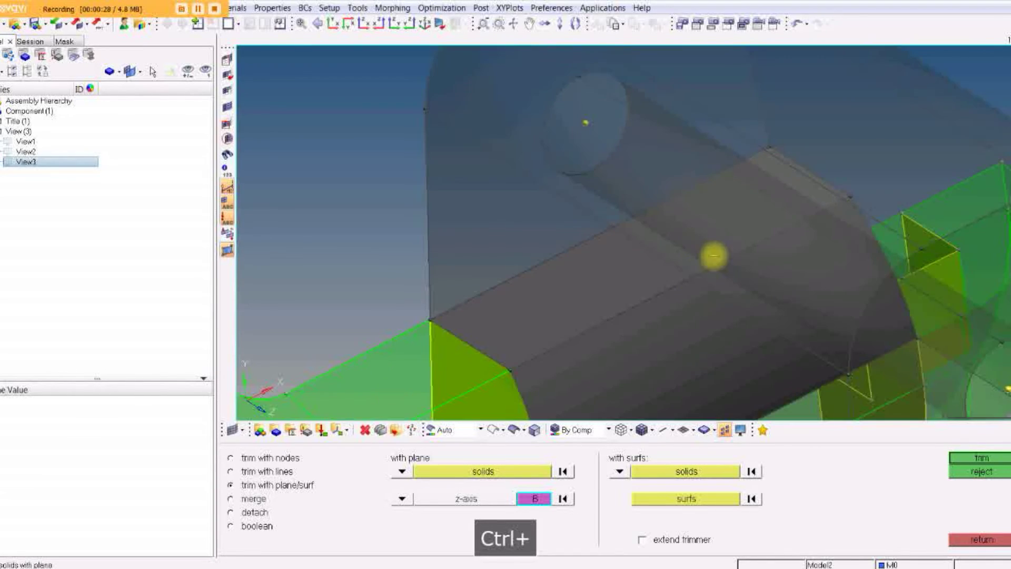
left_click(585, 332)
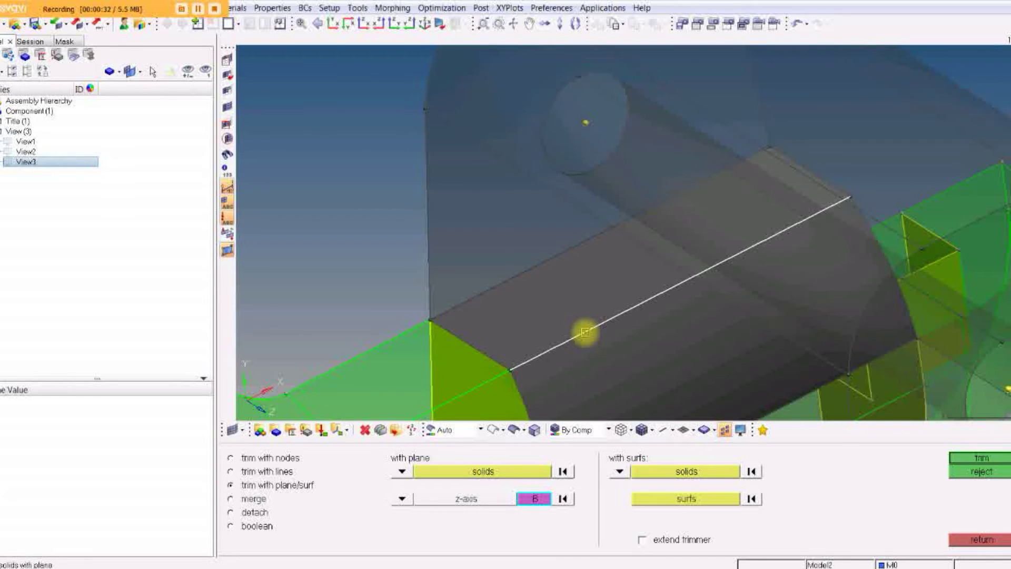
left_click(587, 333)
left_click(633, 308)
left_click(540, 498)
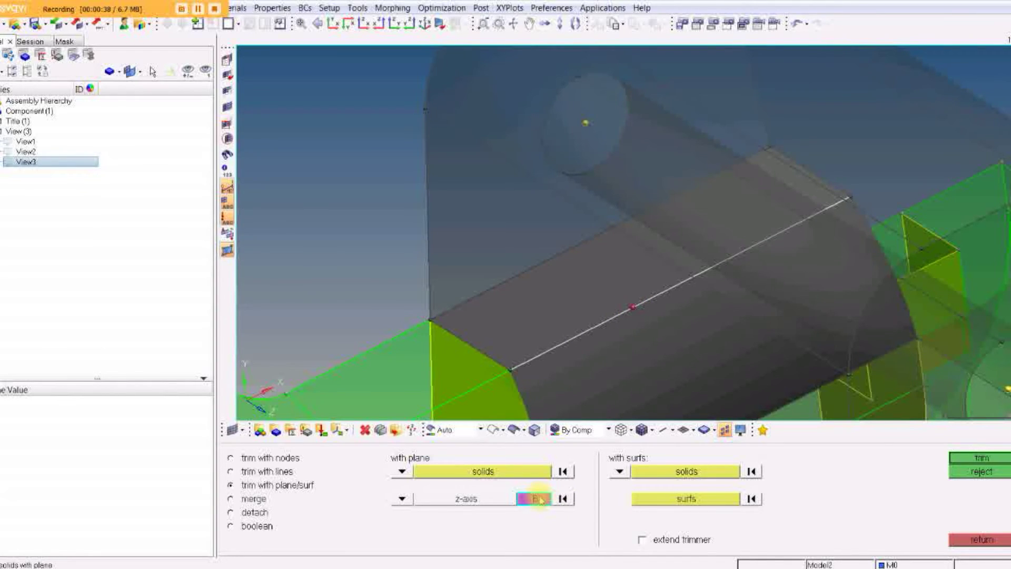
left_click(973, 460)
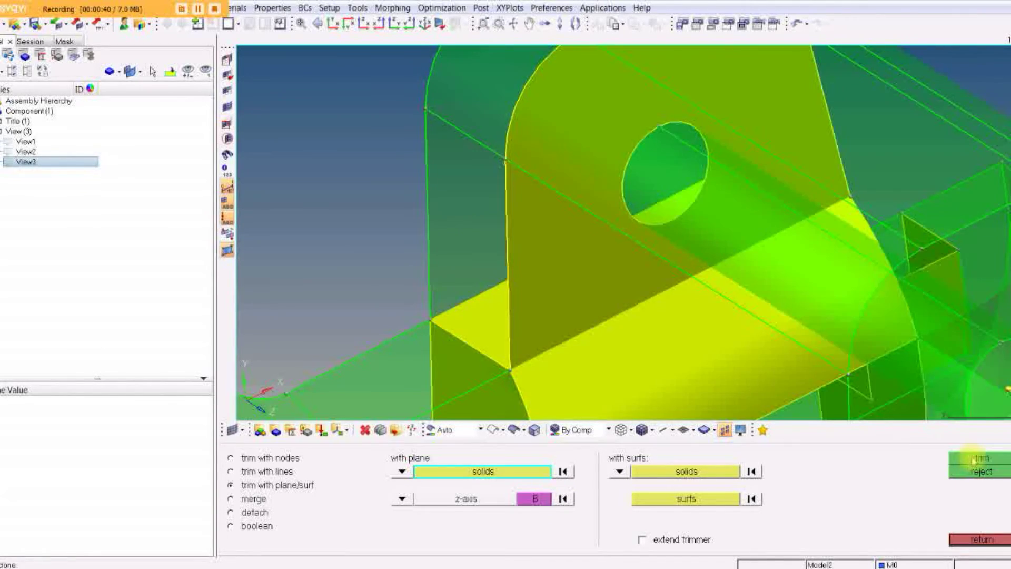
middle_click_drag(673, 315, 751, 309, "ctrl")
left_click_drag(752, 310, 453, 354, "ctrl")
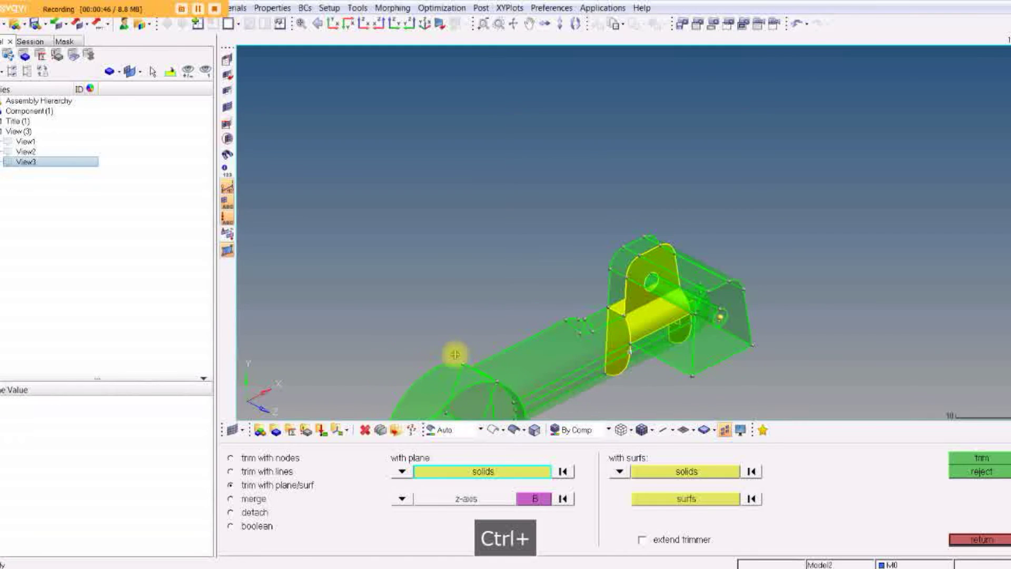
- Restore the saved view View3 and inspect where the U-shaped hook joins the shaft
left_click(982, 541)
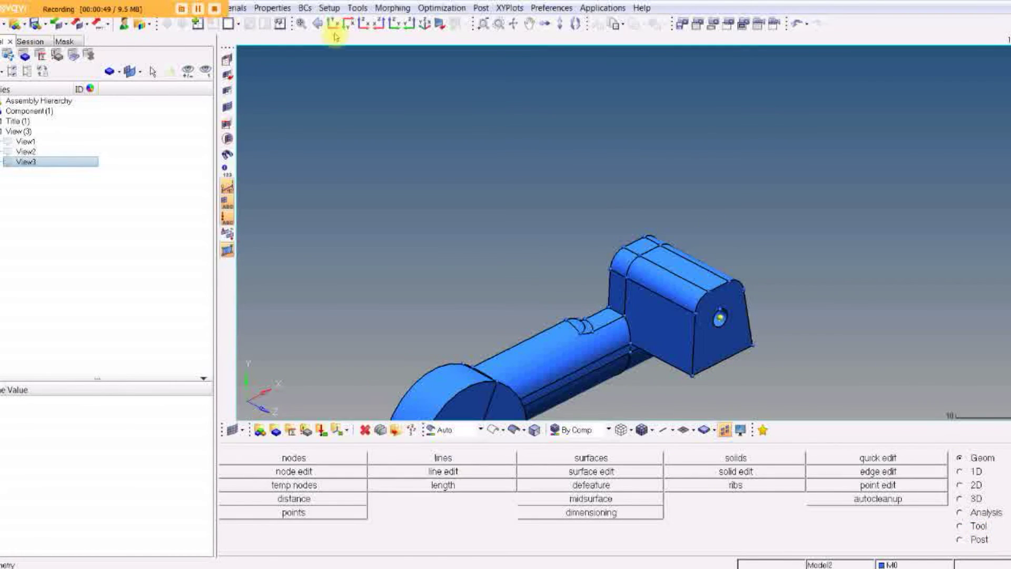
right_click(24, 162)
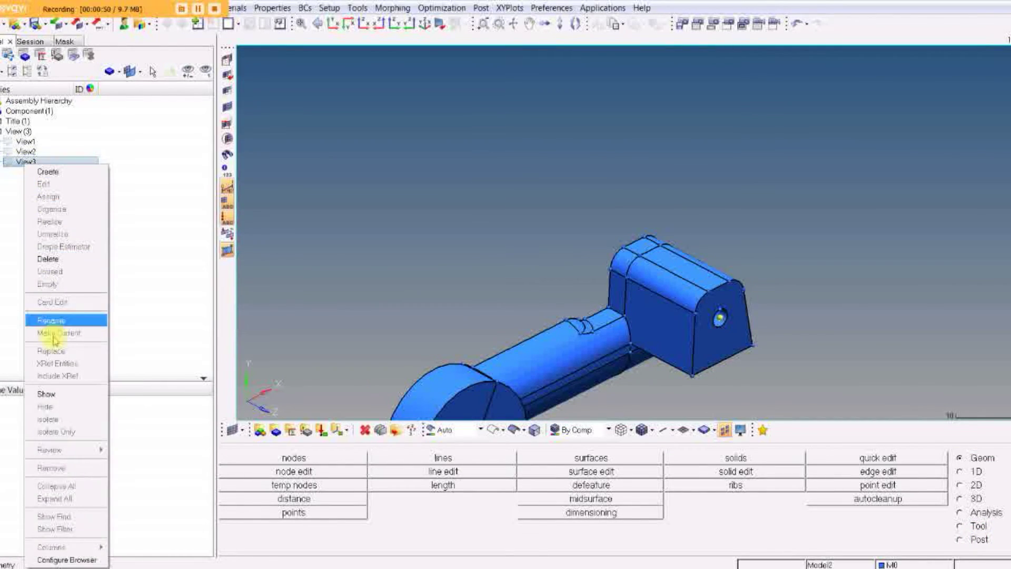
left_click(71, 394)
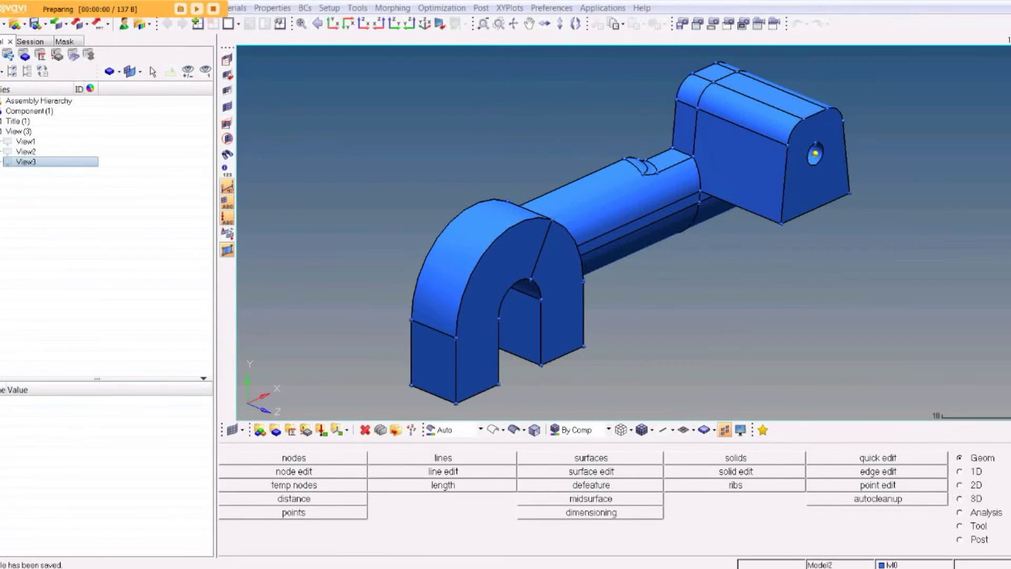
left_click_drag(677, 307, 673, 244, "ctrl")
left_click_drag(566, 273, 612, 309, "ctrl")
left_click_drag(887, 280, 571, 202, "ctrl")
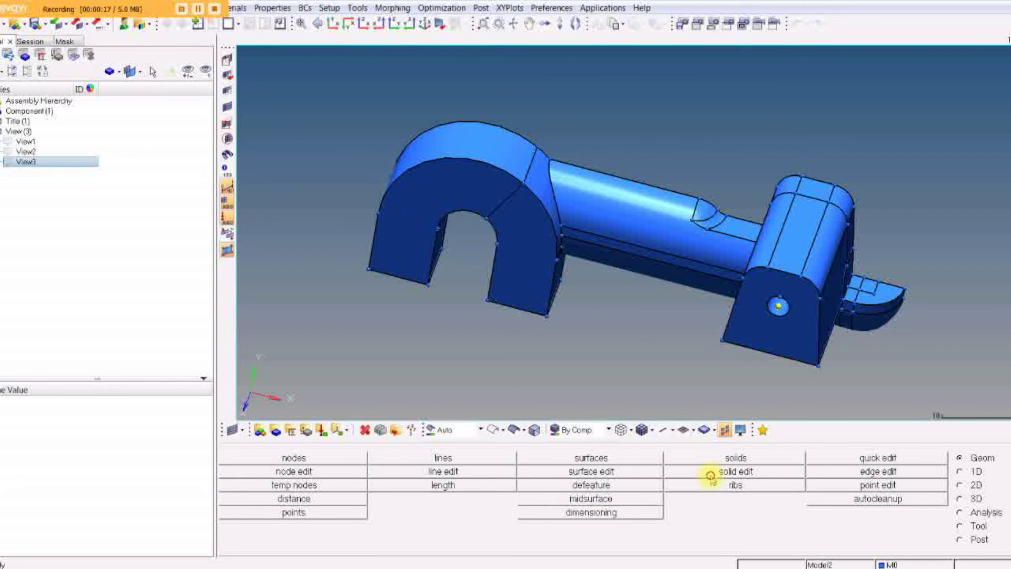
left_click(736, 472)
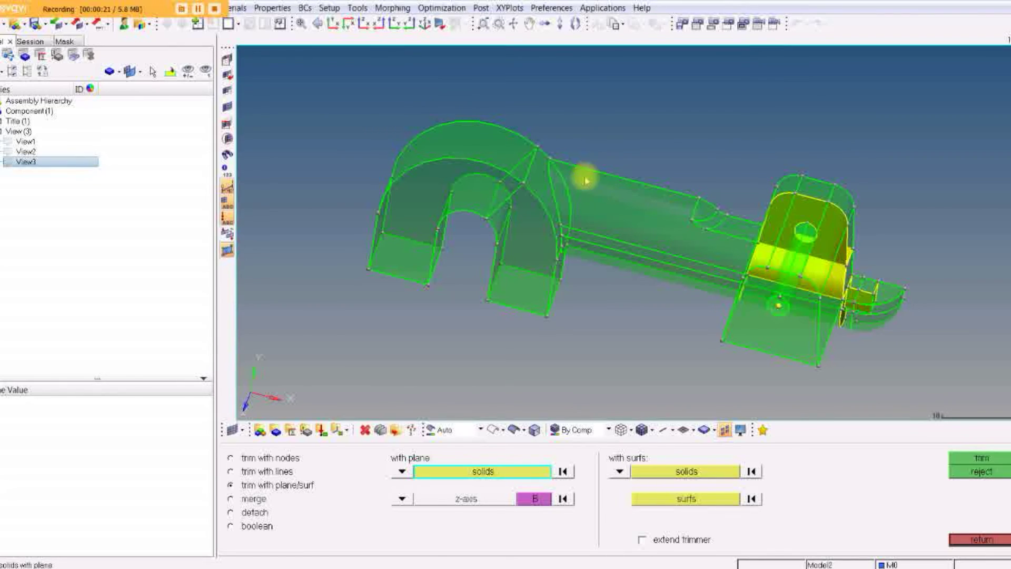
left_click_drag(540, 226, 575, 207, "ctrl")
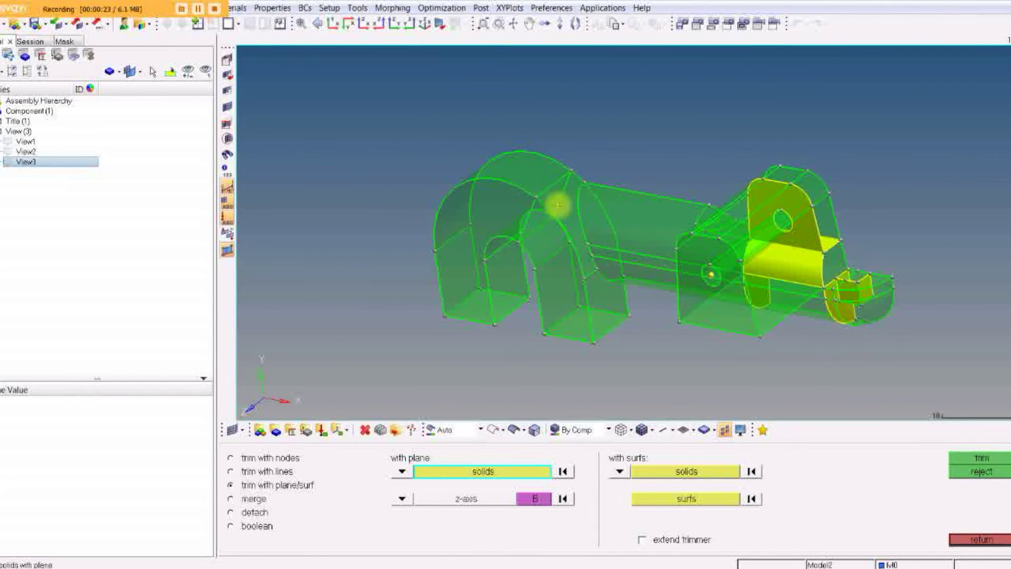
left_click(649, 469)
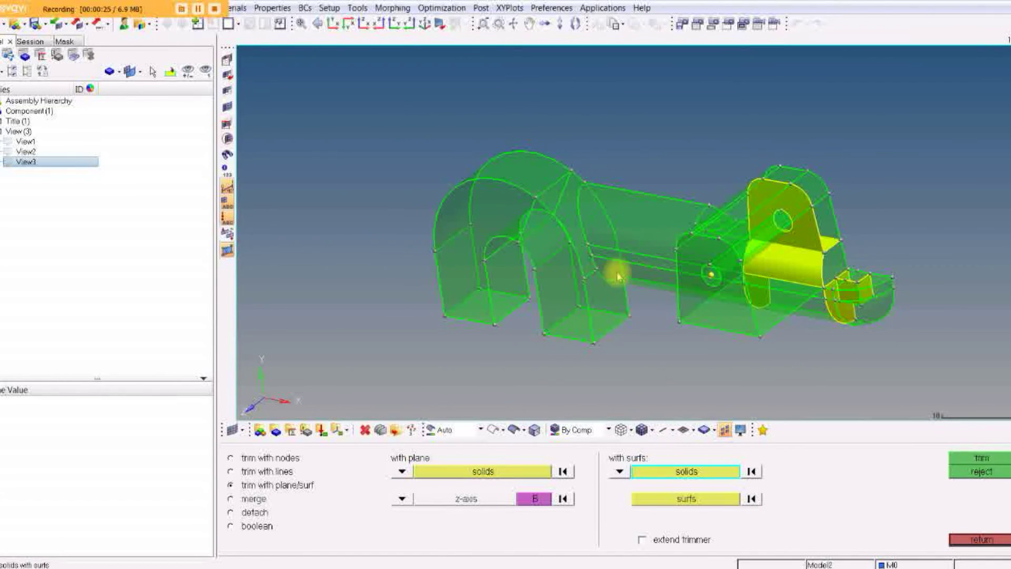
right_click(629, 230)
left_click(666, 499)
left_click(581, 231)
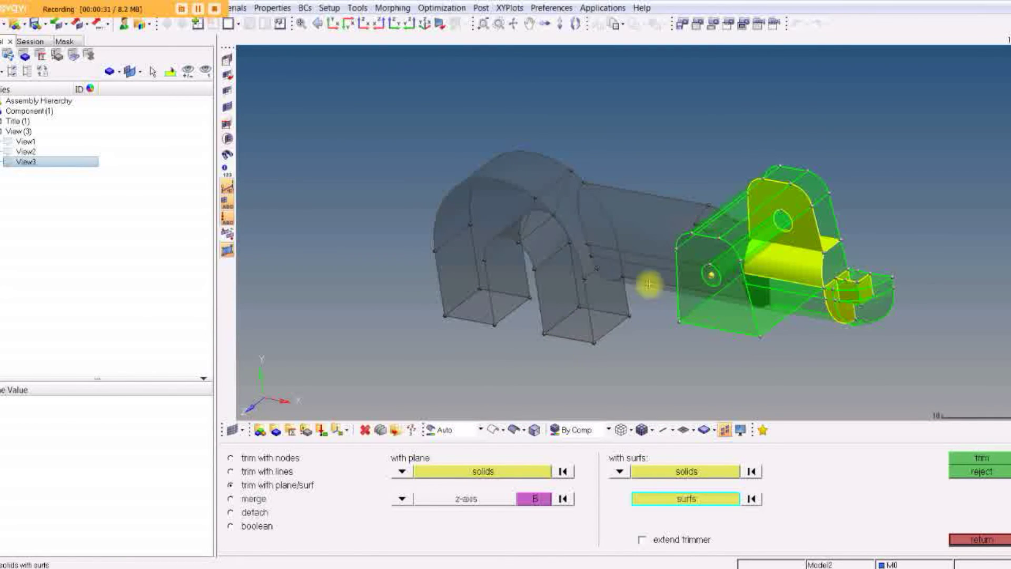
left_click(992, 544)
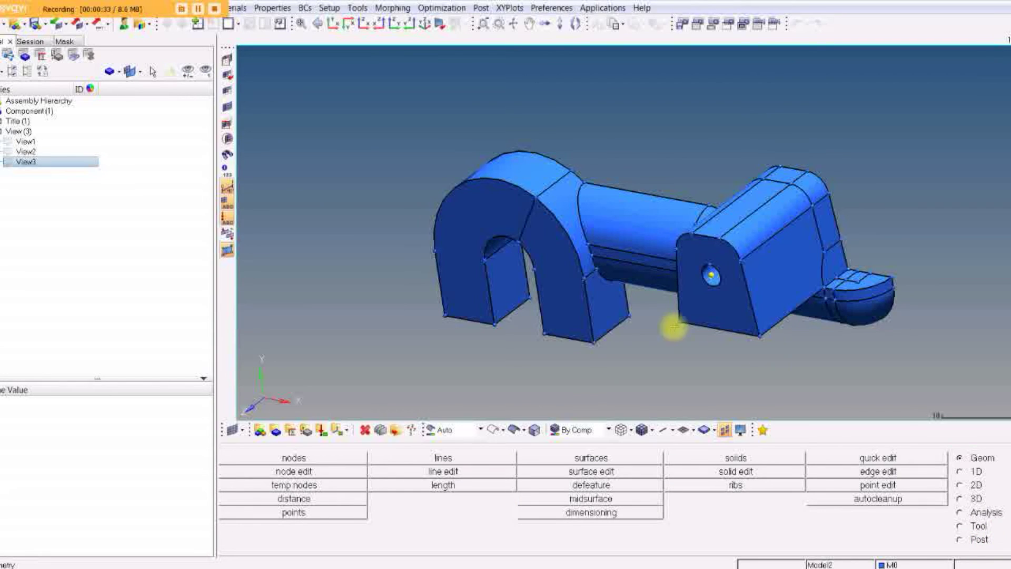
- Create a spline/filler surface from the closed loop of edges where the shaft meets the U-shaped hook
left_click(592, 458)
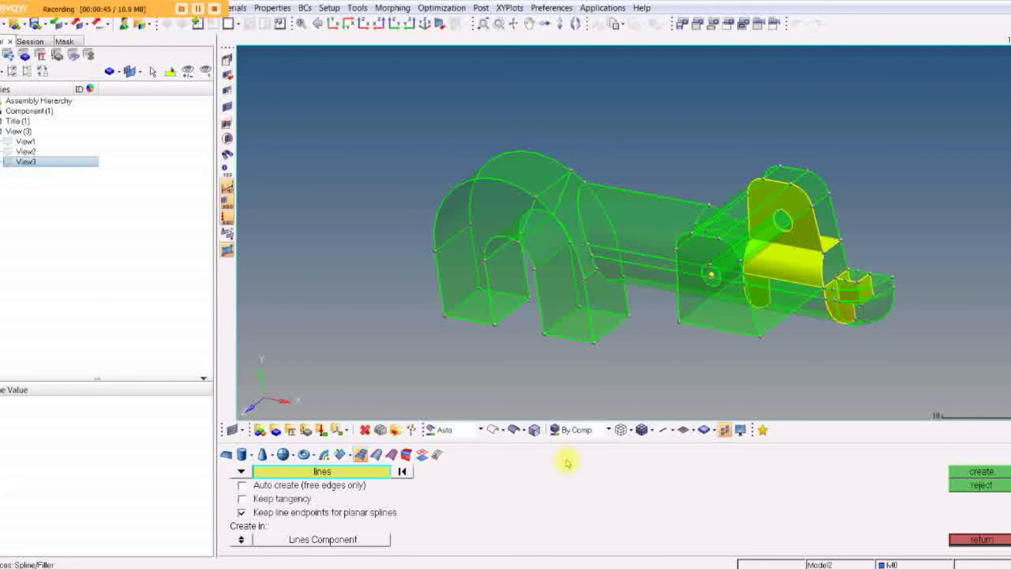
scroll(587, 237, "up", 3, "ctrl")
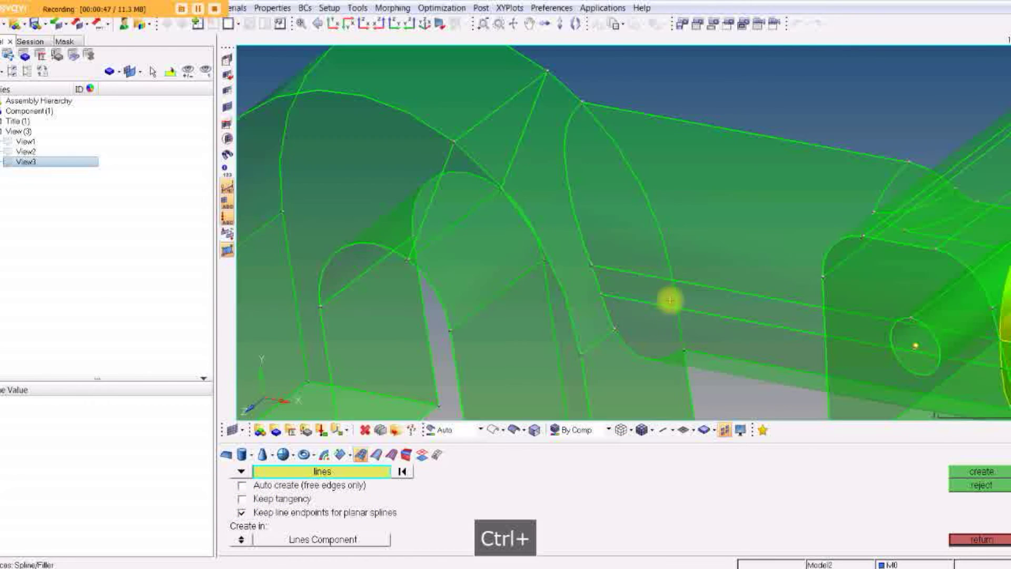
left_click(577, 210)
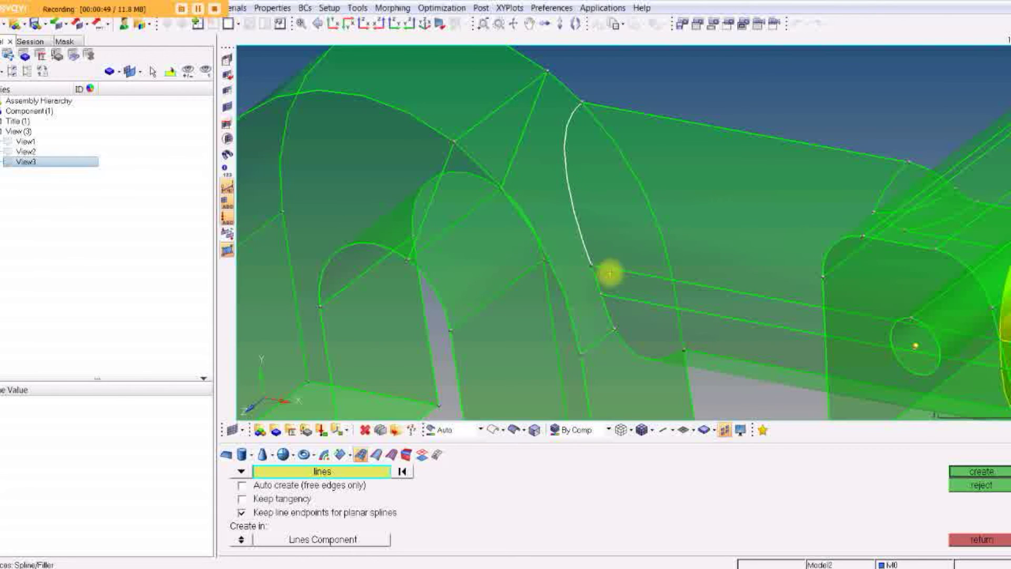
left_click(600, 291)
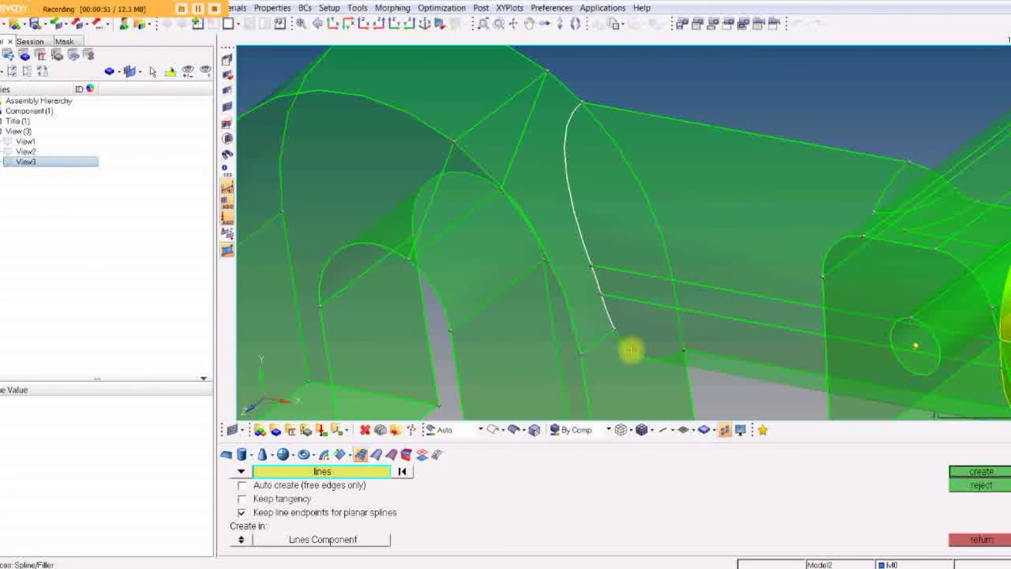
left_click(670, 264)
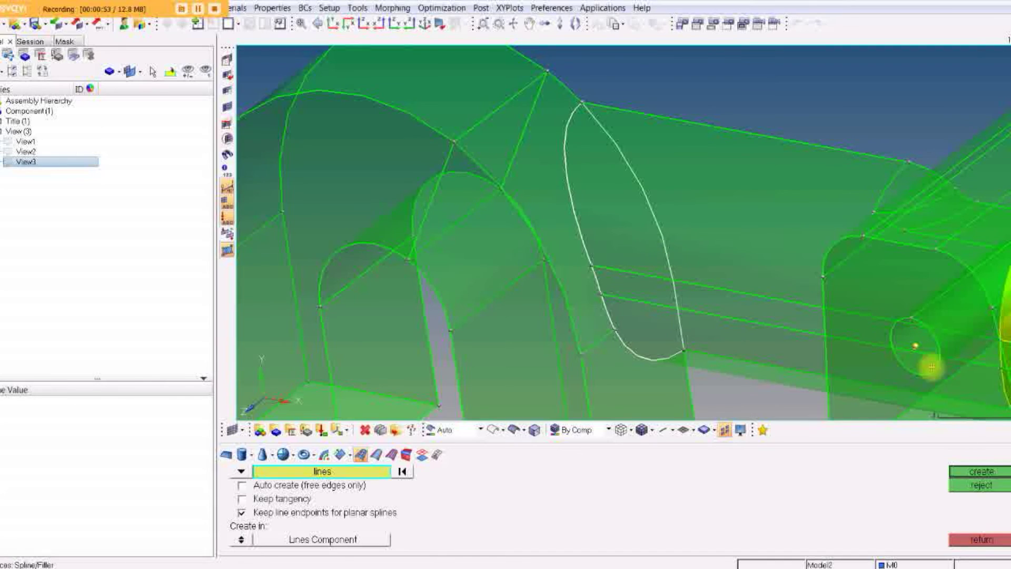
left_click(978, 472)
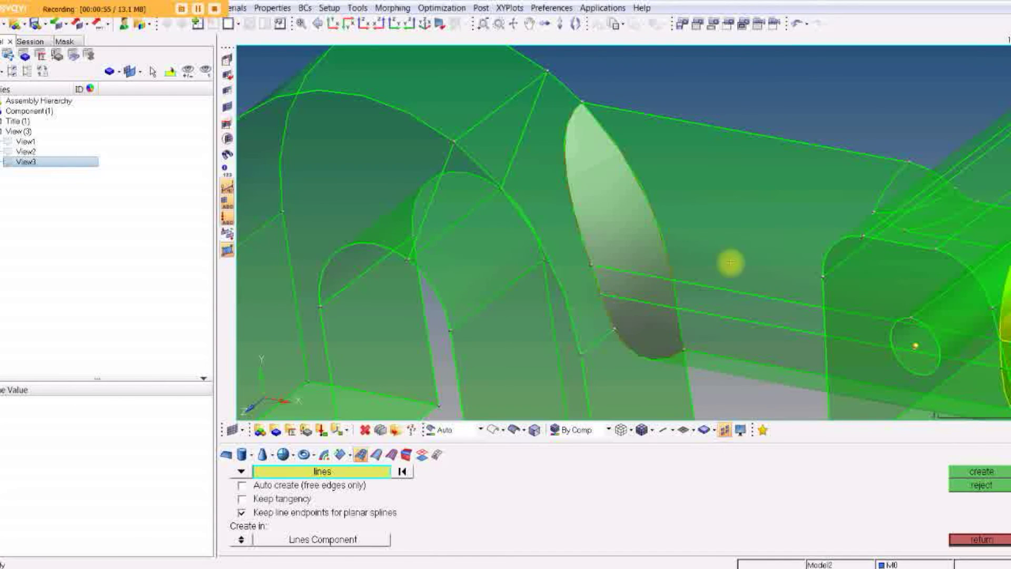
left_click(984, 545)
- Trim the solid containing the hook and shaft with the filler surface at their junction
scroll(727, 377, "down", 5)
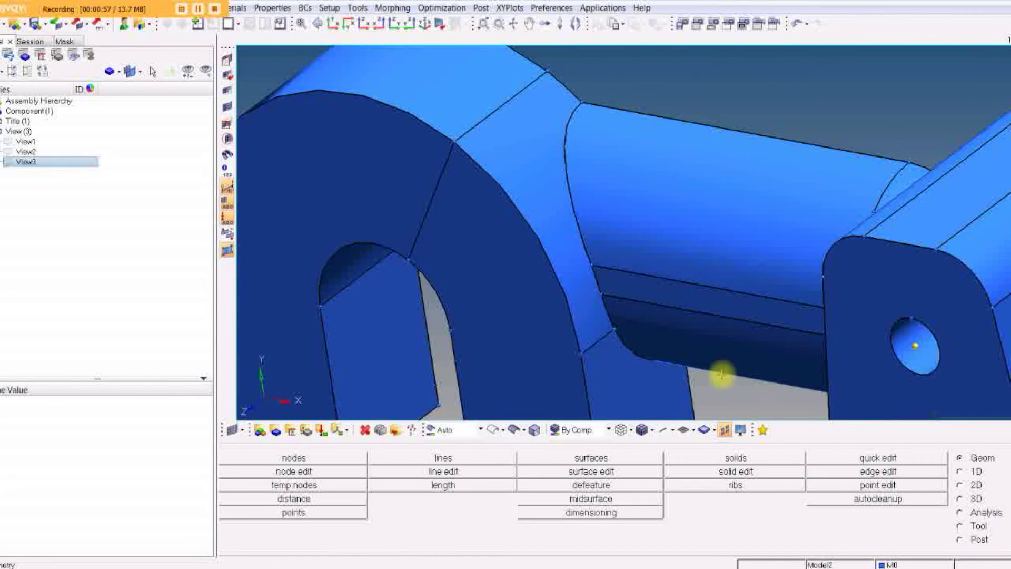
left_click(707, 475)
left_click(676, 473)
left_click(573, 313)
left_click(685, 498)
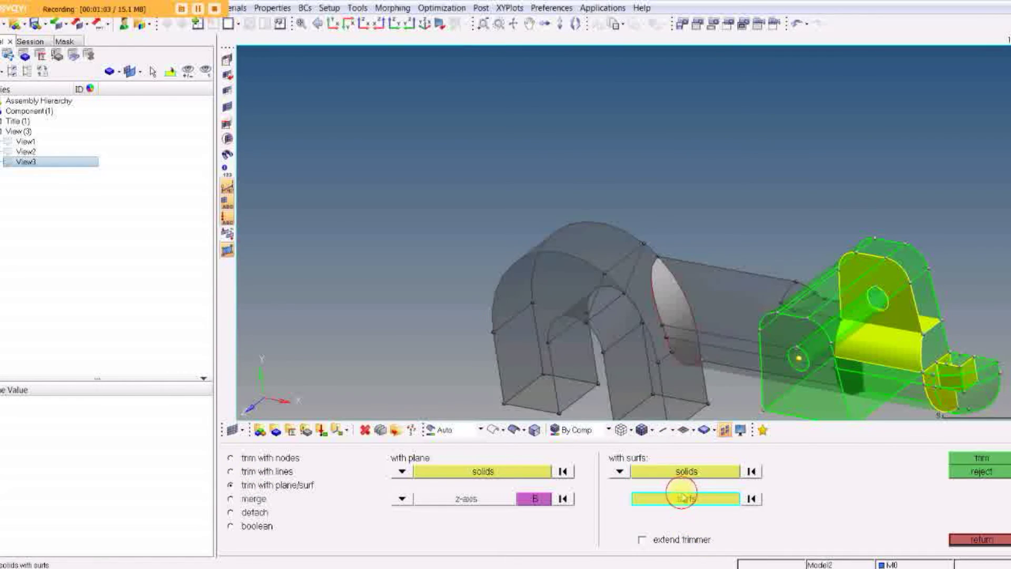
left_click(672, 311)
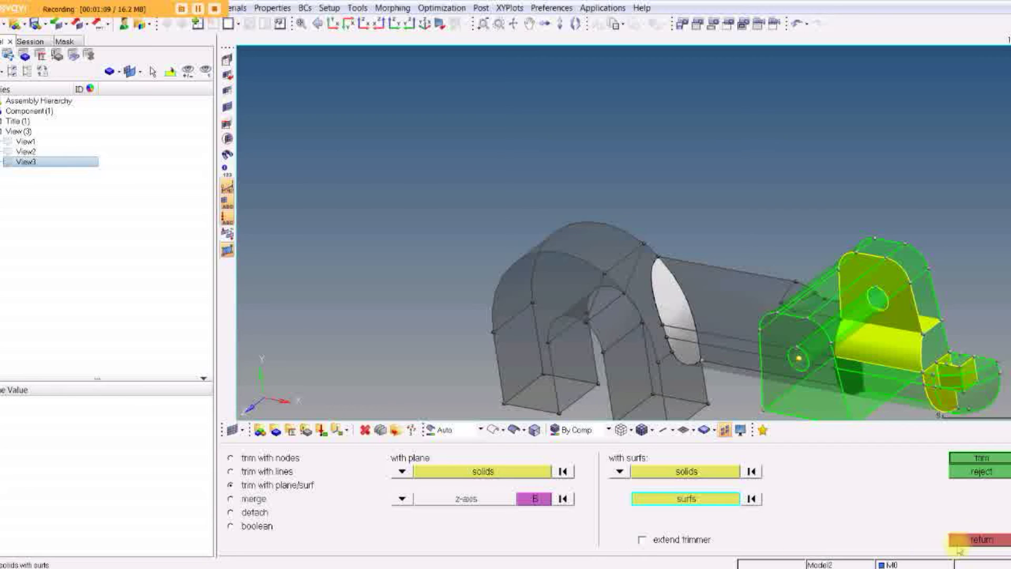
left_click(970, 462)
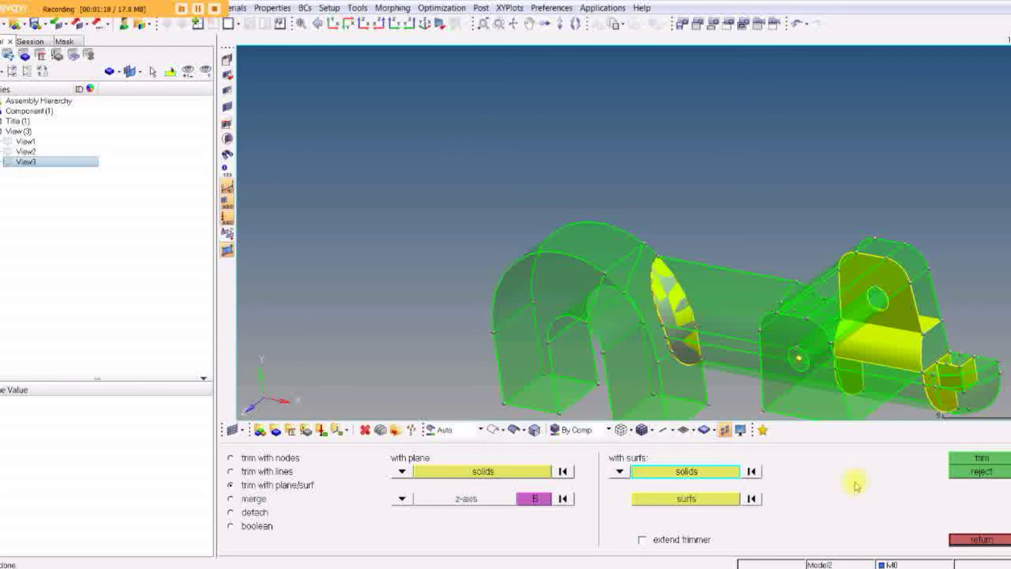
left_click(970, 543)
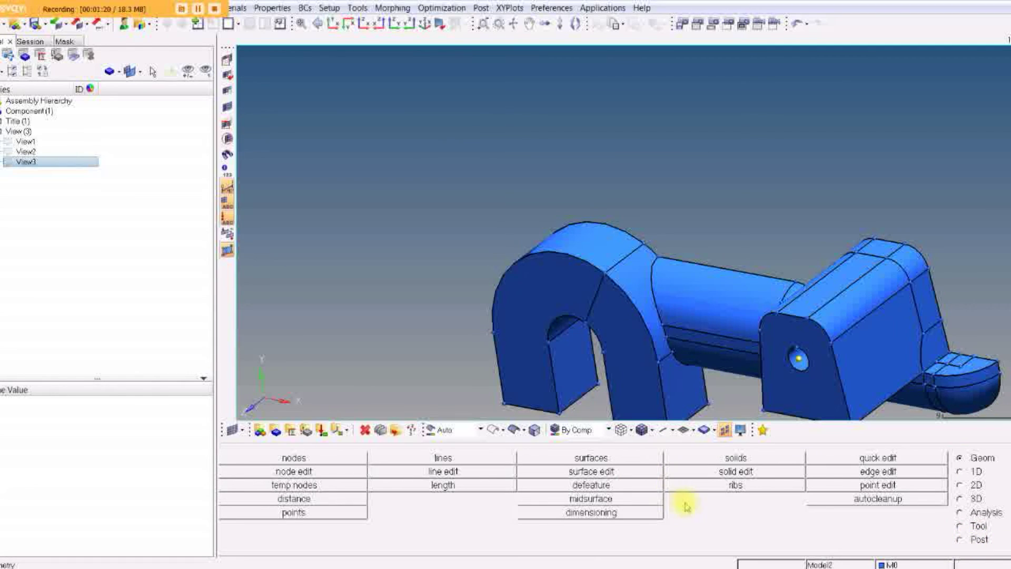
left_click(722, 472)
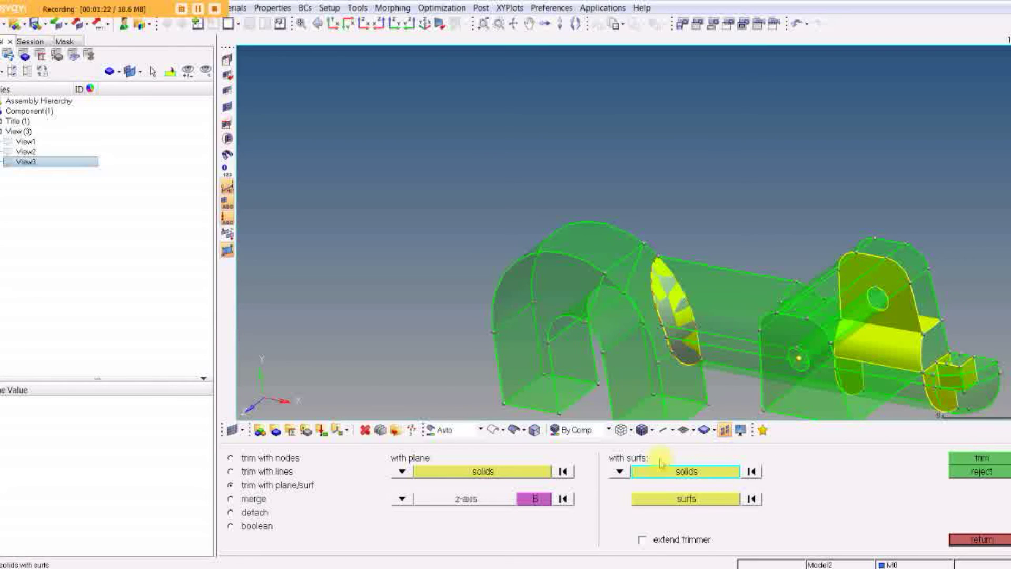
left_click(542, 260)
left_click(665, 500)
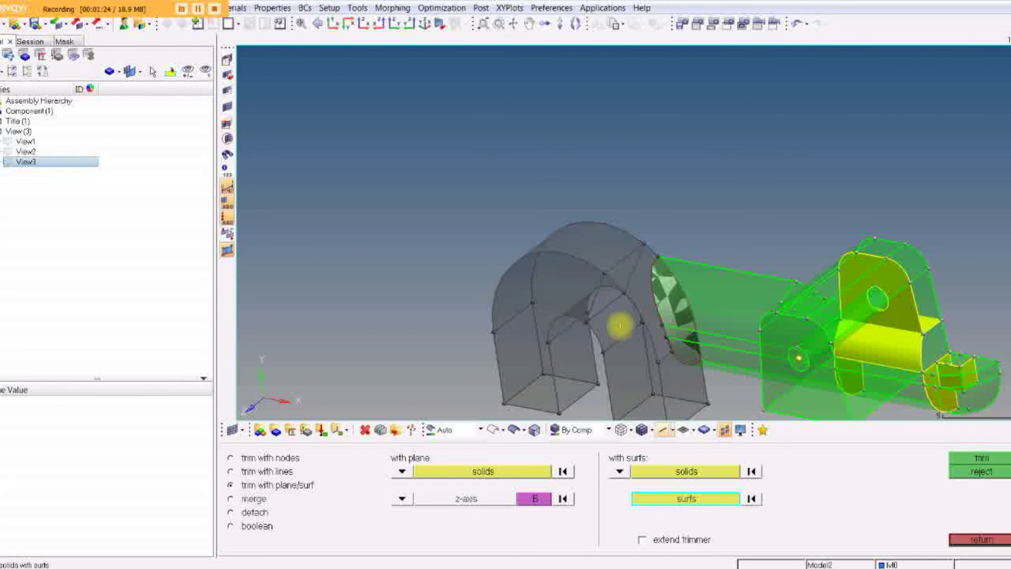
left_click(602, 279)
right_click(603, 278)
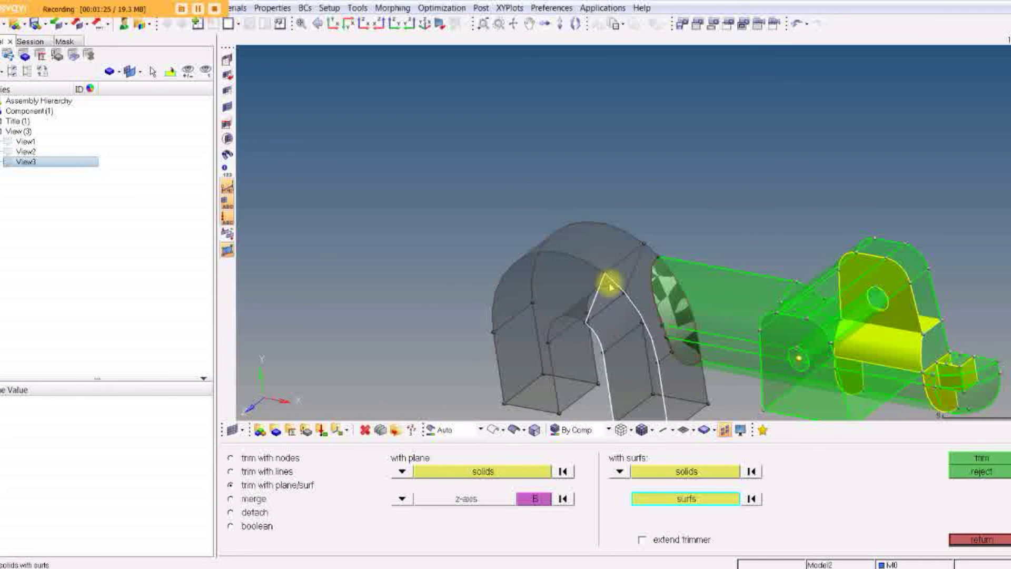
left_click(981, 539)
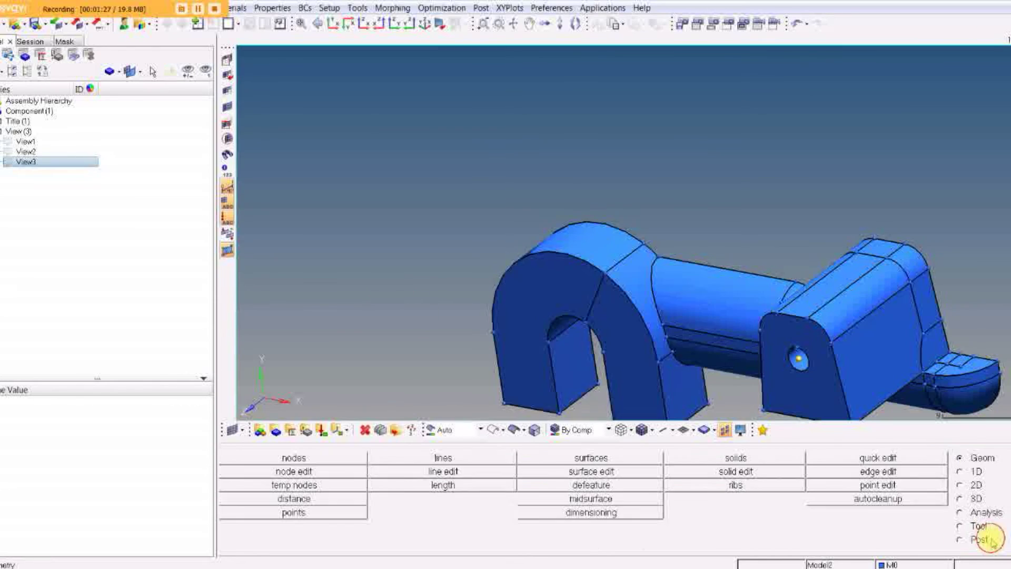
- Create a spline/filler surface across the U-shaped hook's cross-section from the edges on its arch beside the shaft
left_click(611, 462)
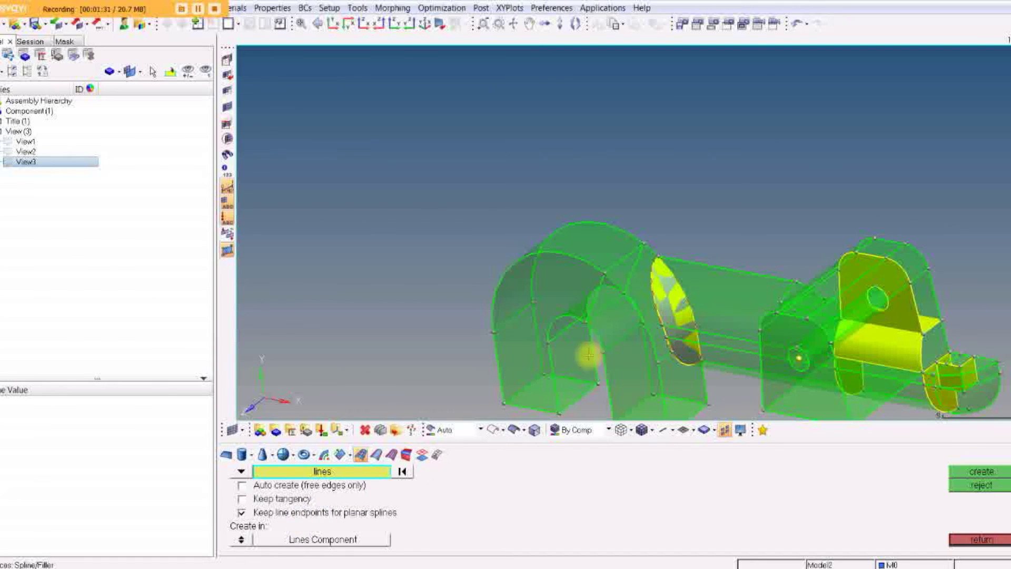
left_click(597, 296)
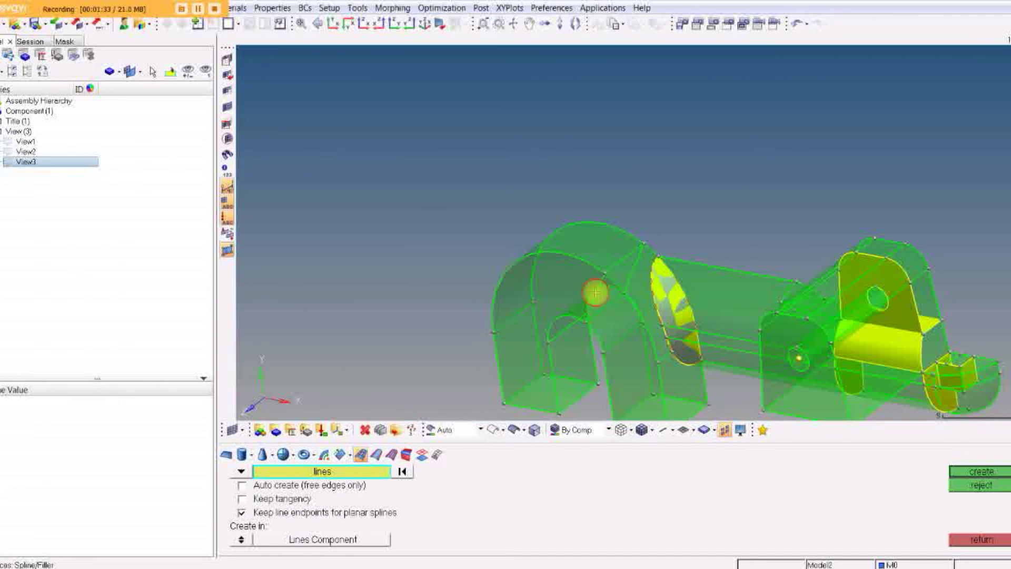
left_click(624, 259)
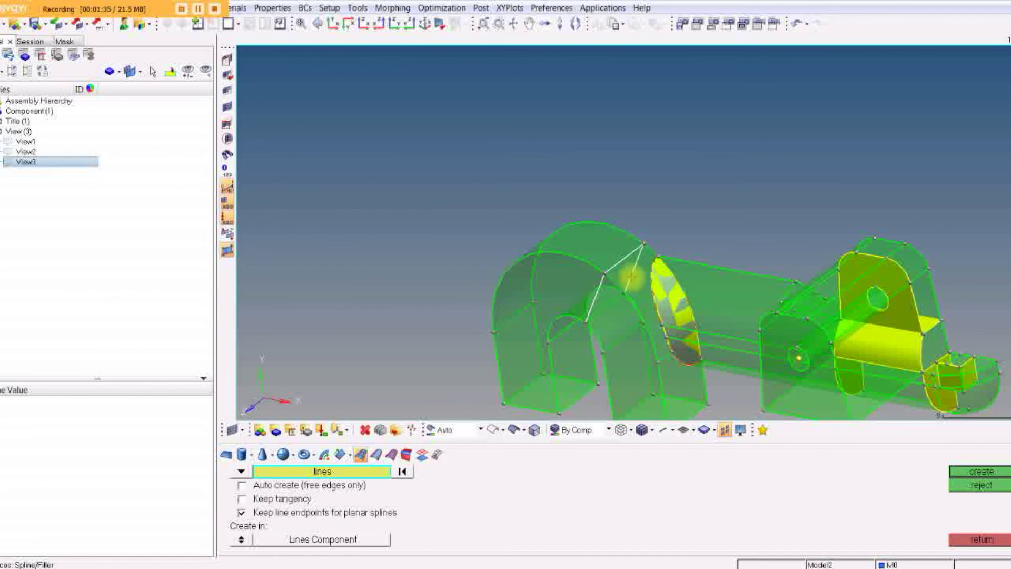
left_click(606, 306)
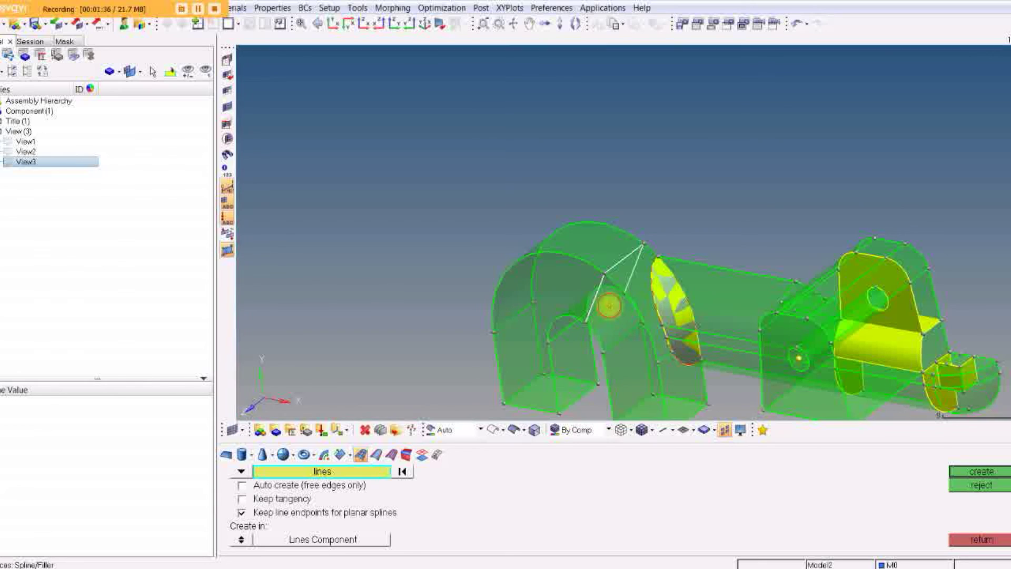
left_click(967, 473)
left_click(980, 540)
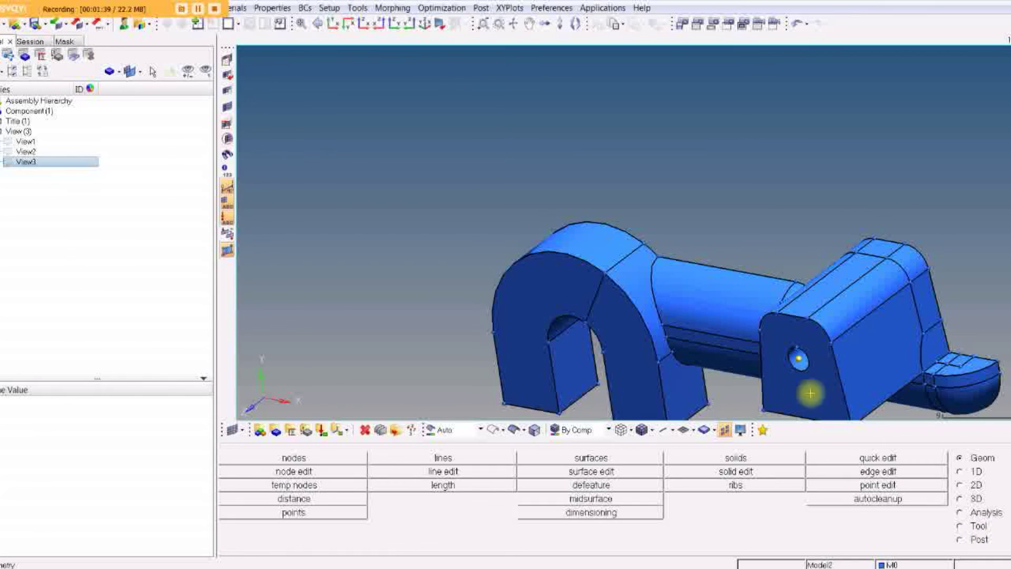
- Trim the U-shaped hook solid with the filler surface spanning its arch cross-section
left_click(712, 472)
left_click(714, 471)
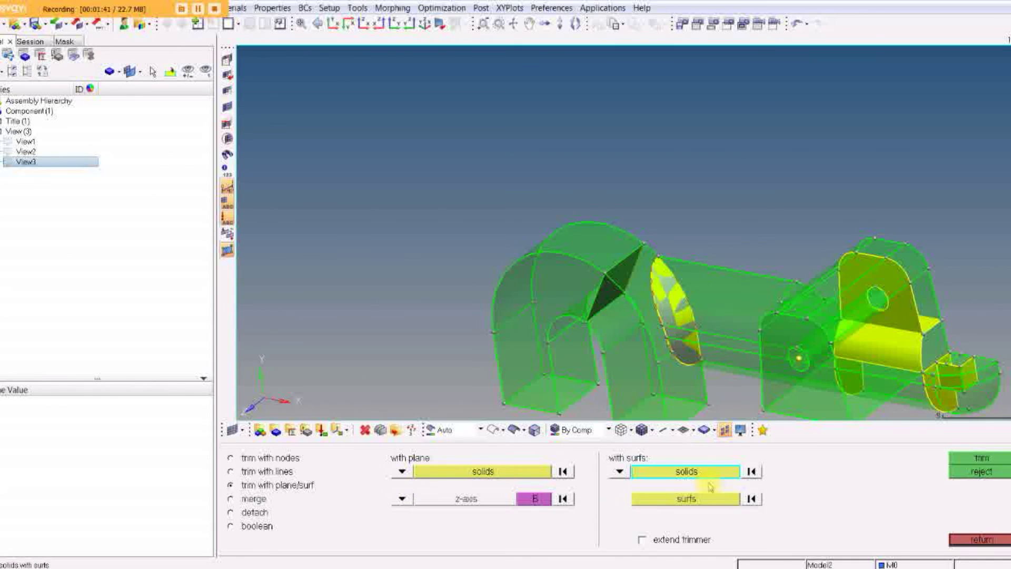
right_click(561, 278)
left_click(681, 498)
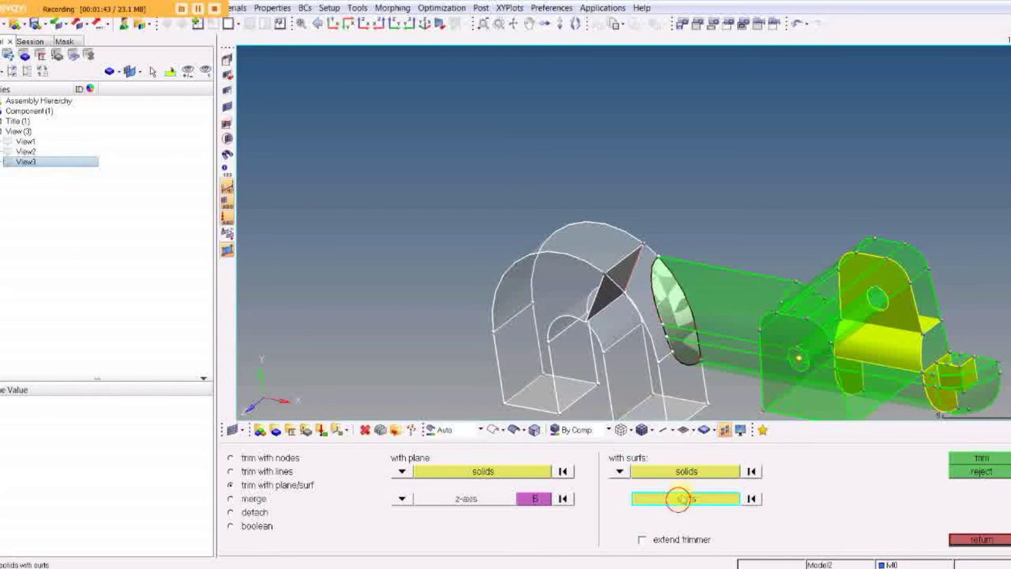
left_click(605, 291)
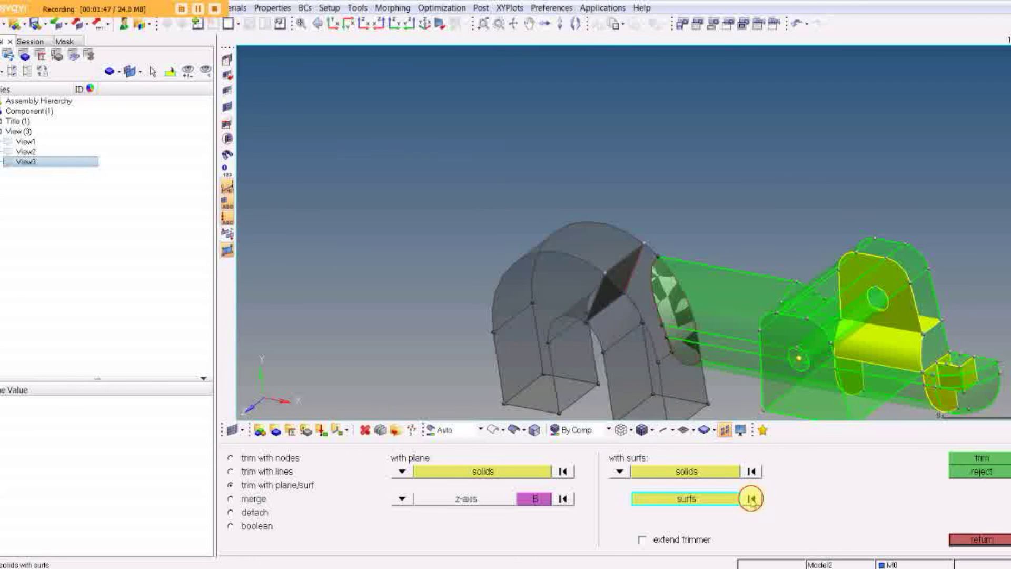
left_click(611, 273)
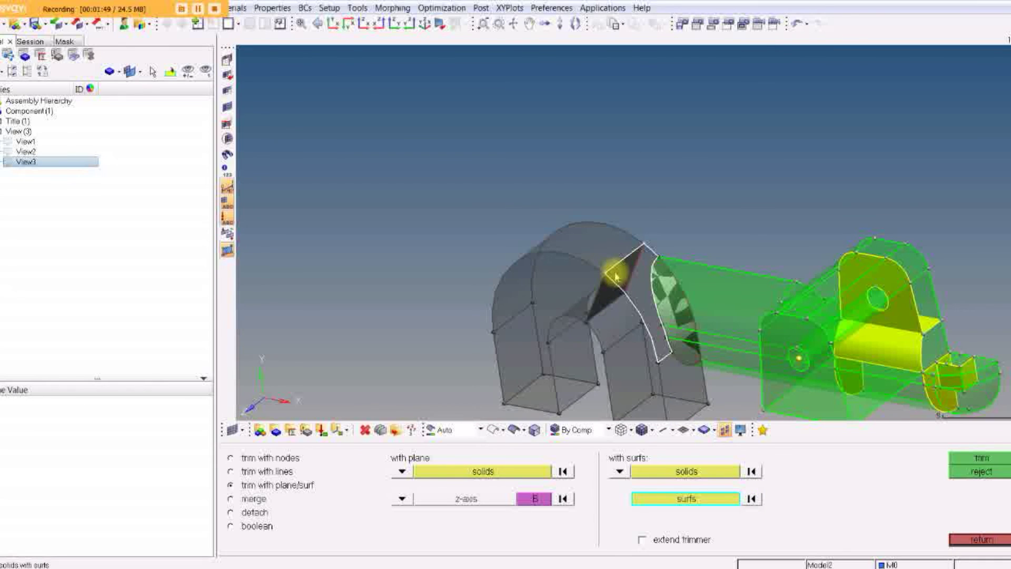
left_click(611, 292)
left_click(979, 457)
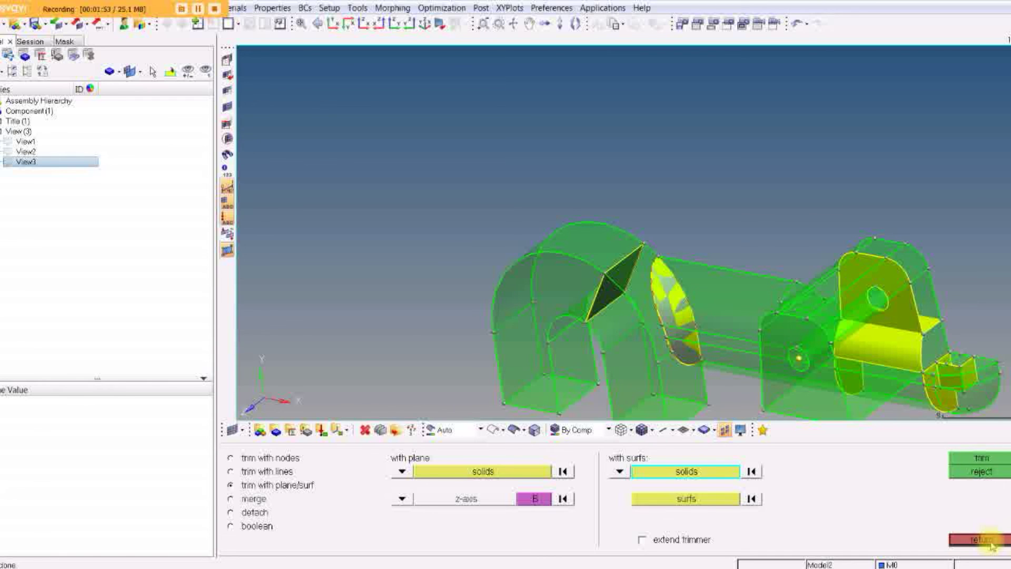
left_click(992, 544)
left_click_drag(641, 350, 798, 259, "ctrl")
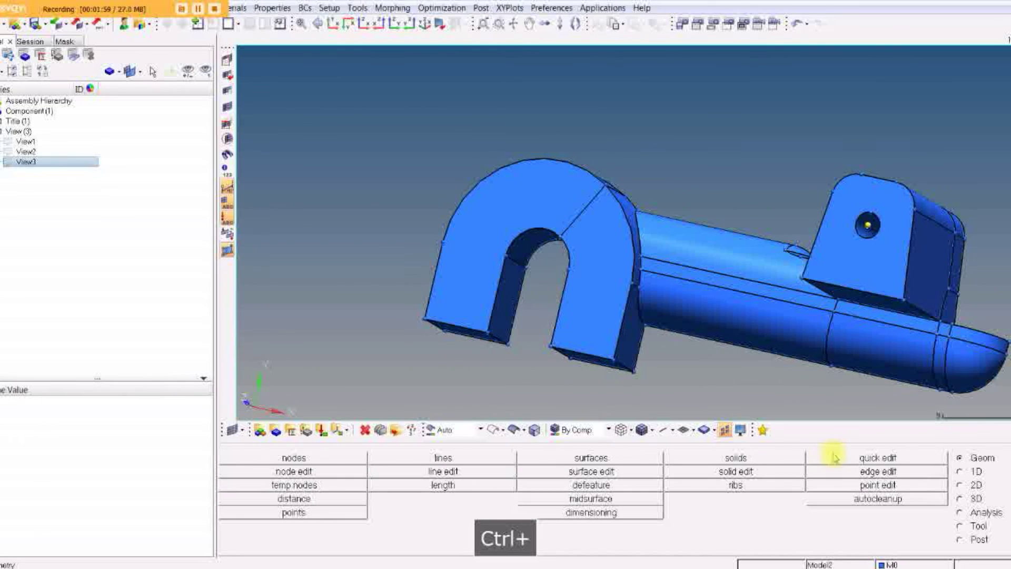
- Suppress the edges of the shaft, the hook leg beside it and the end tip beyond the block, selecting the lines by their solids
left_click(853, 472)
left_click_drag(508, 289, 615, 355, "ctrl")
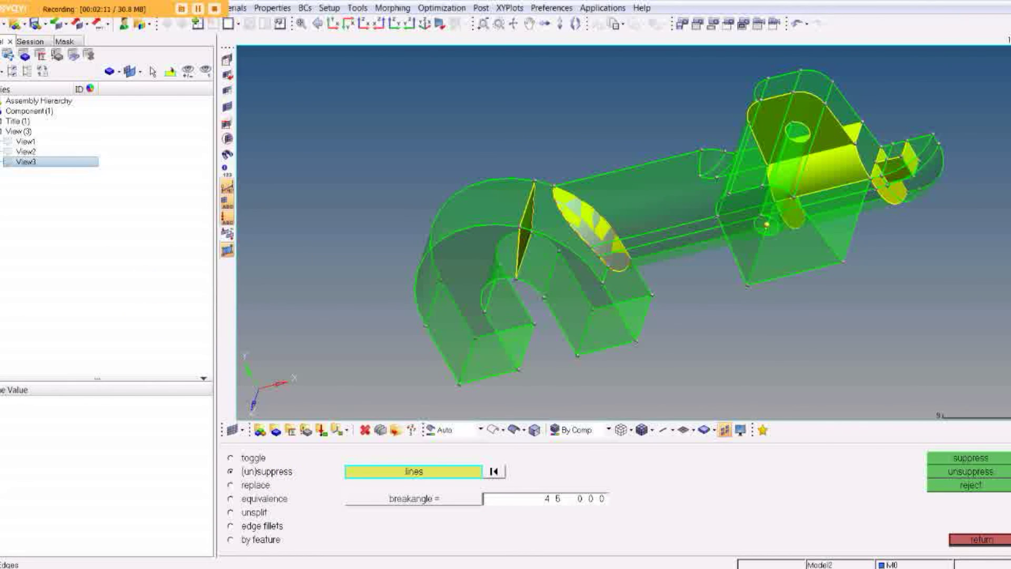
left_click(25, 161)
left_click_drag(673, 235, 727, 316, "ctrl")
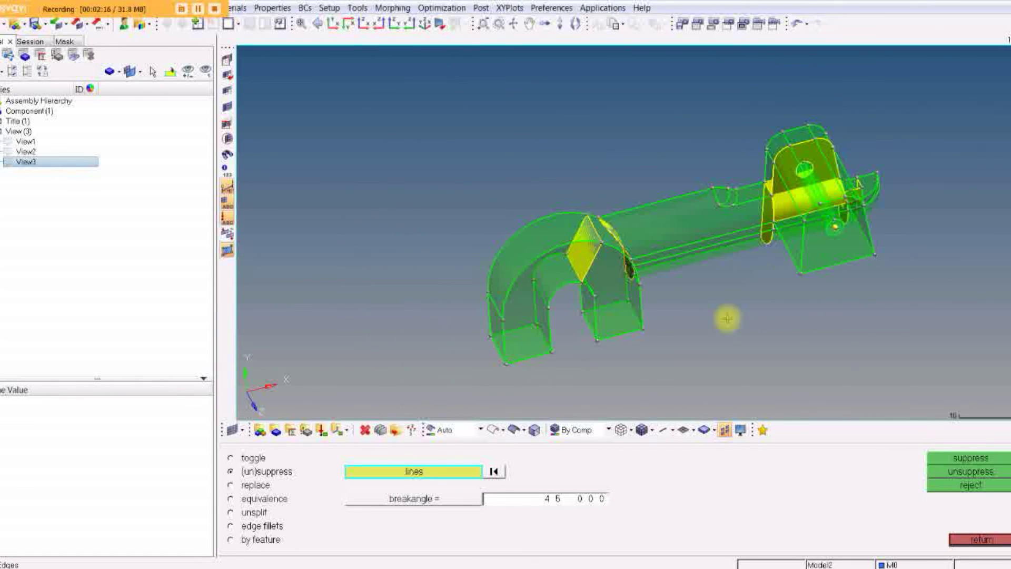
left_click(667, 254)
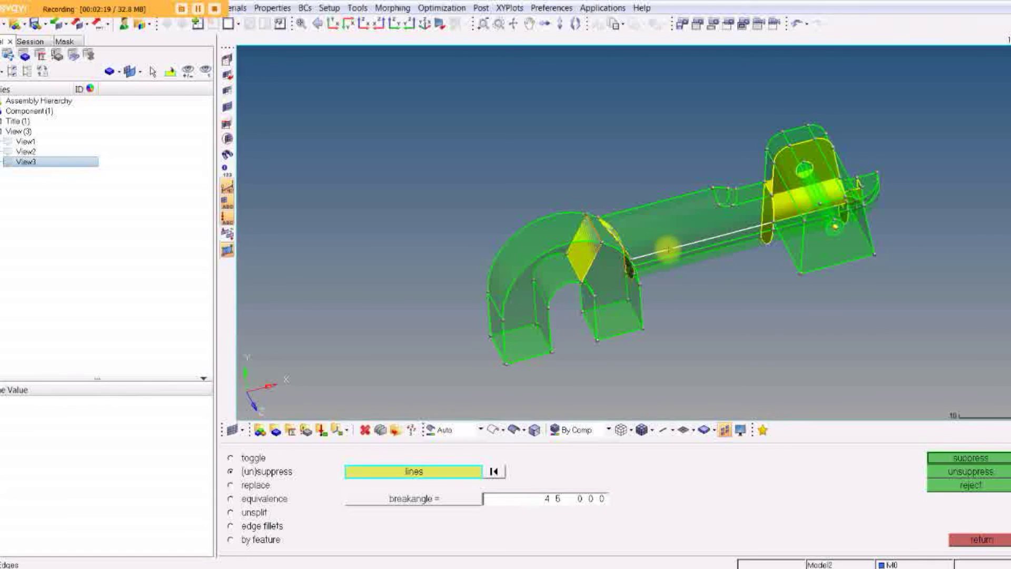
left_click(496, 471)
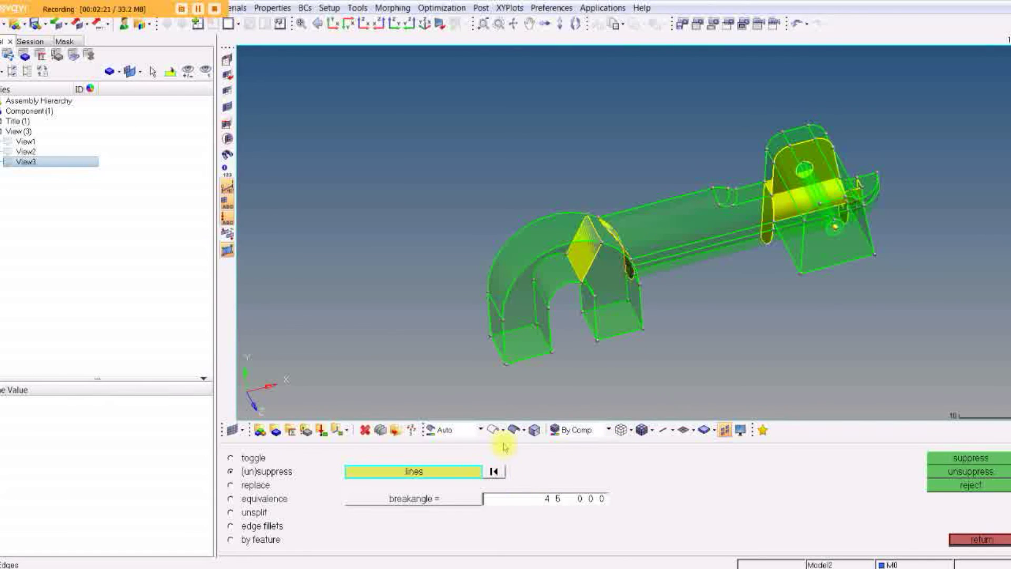
left_click(463, 472)
left_click(679, 472)
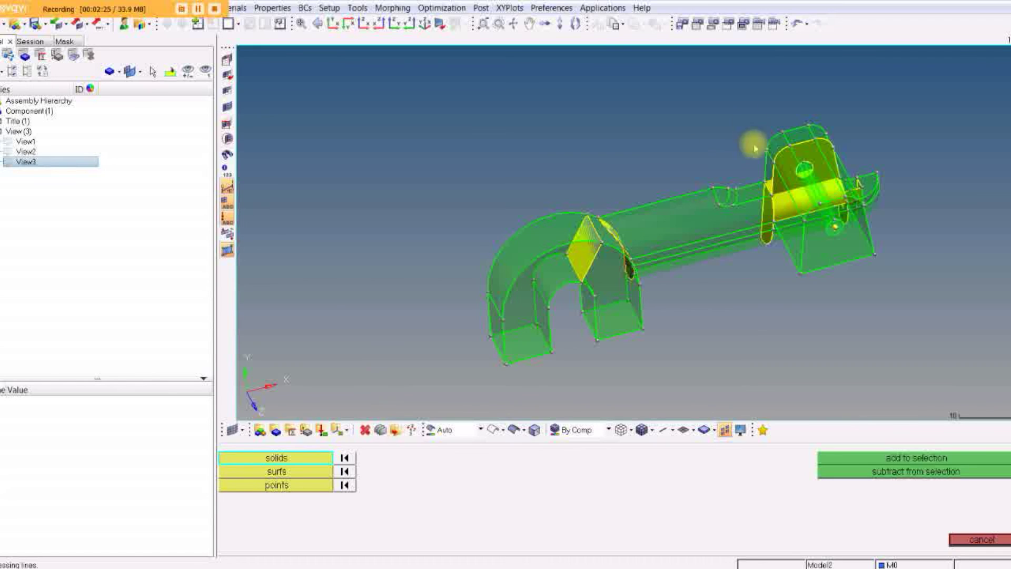
left_click(672, 227)
left_click(629, 296)
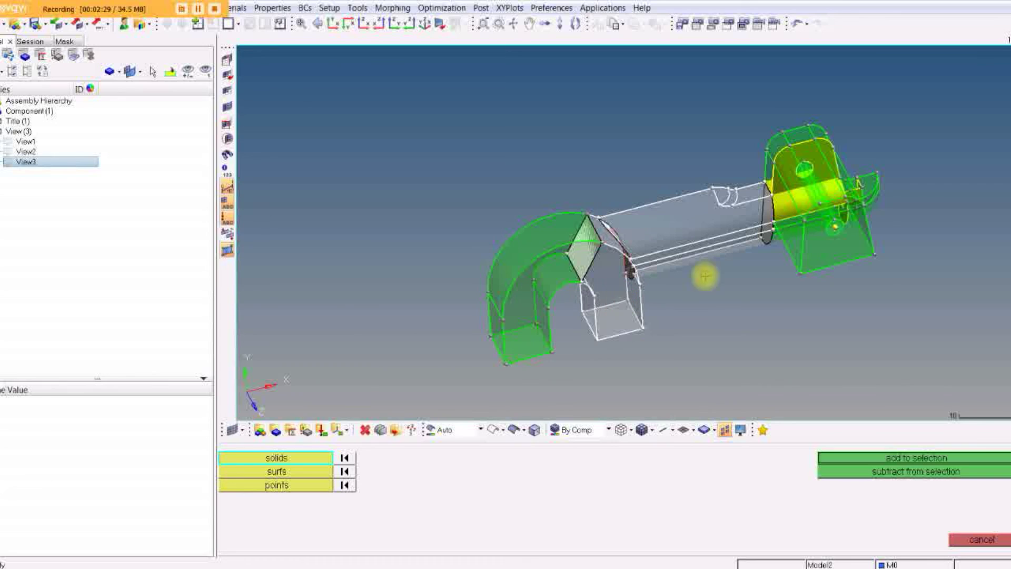
left_click(870, 185)
left_click(918, 458)
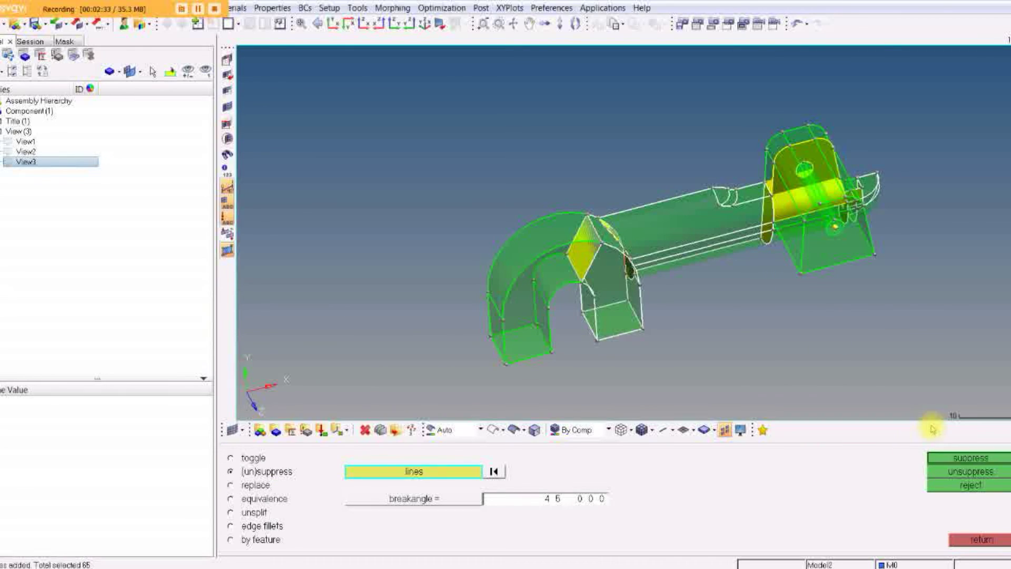
left_click(975, 459)
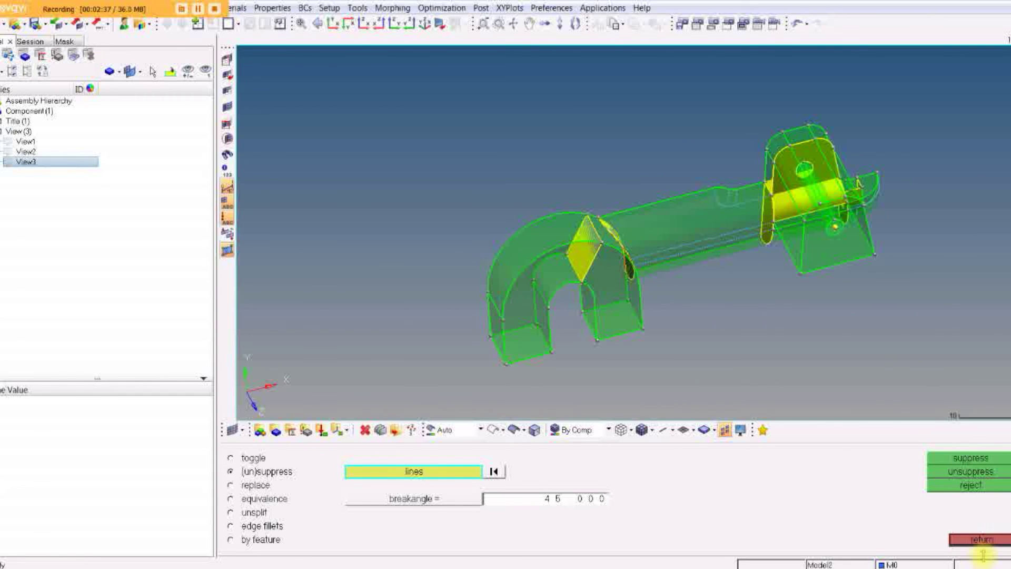
left_click(977, 540)
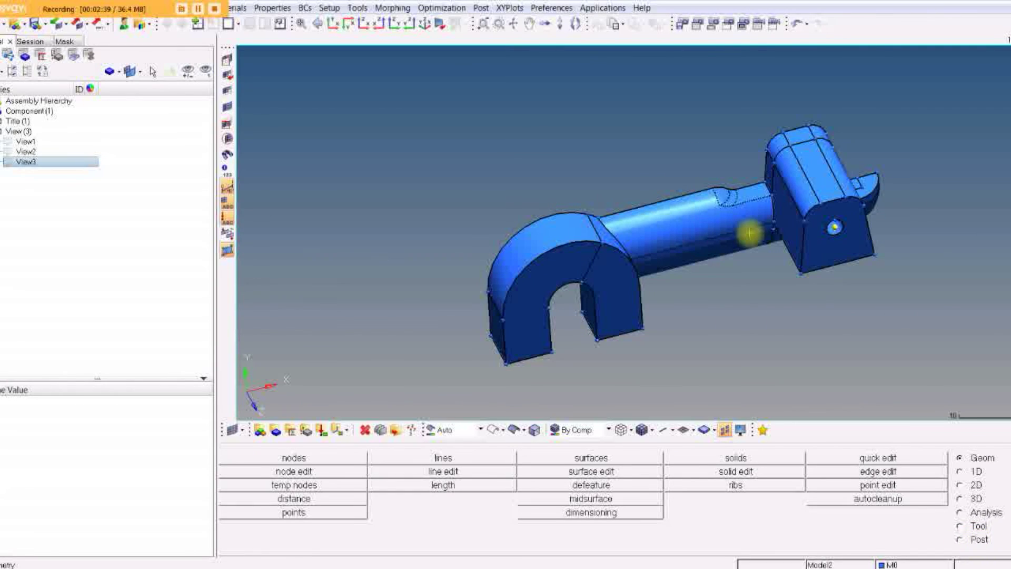